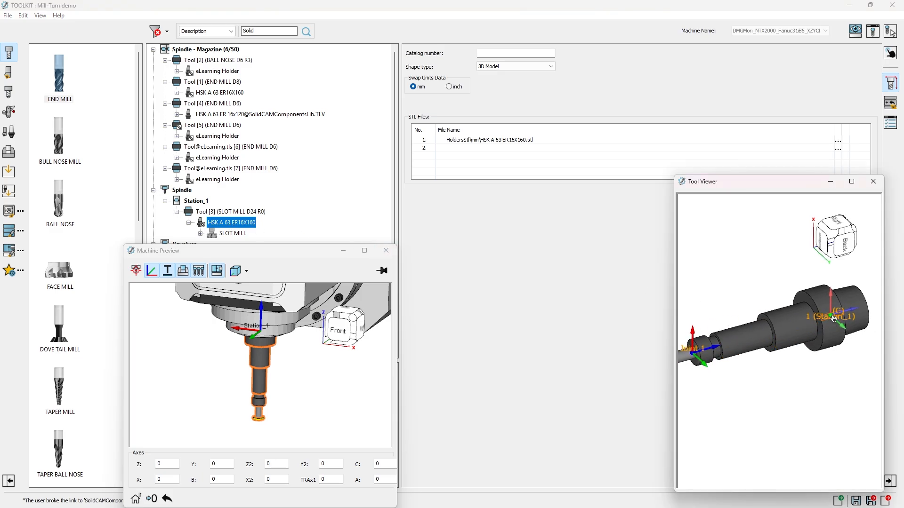
# Step: Display the connection settings of the slot mill mounted in Tool [3] at Station_1
pyautogui.moveTo(834, 321); pyautogui.dragTo(744, 341, button='middle')
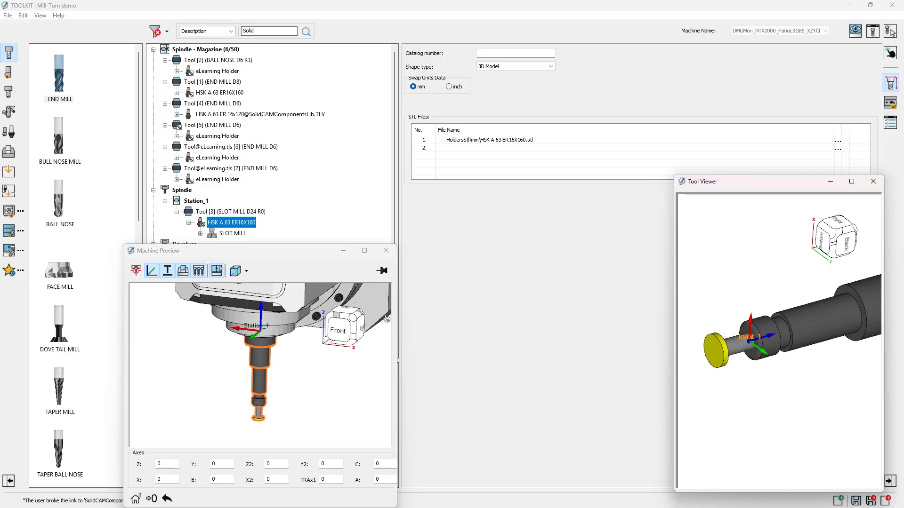
pyautogui.click(233, 234)
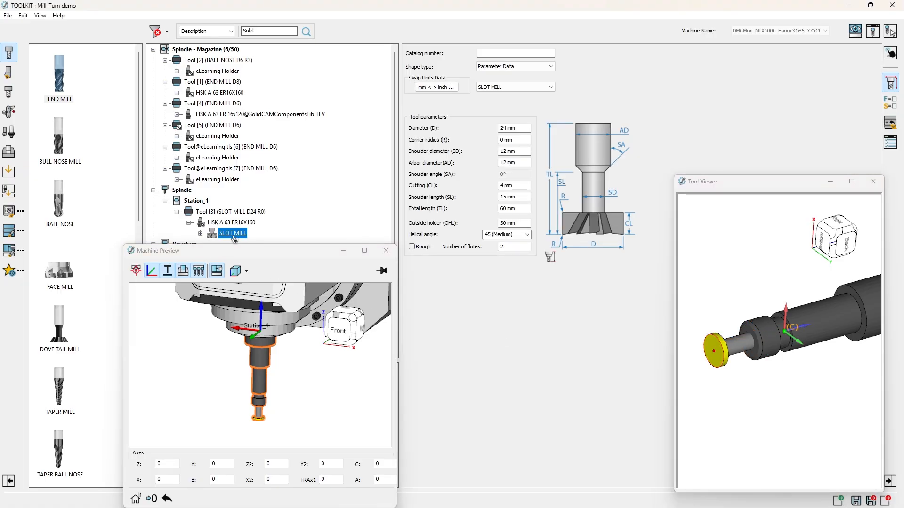
pyautogui.scroll(-3, 791, 374)
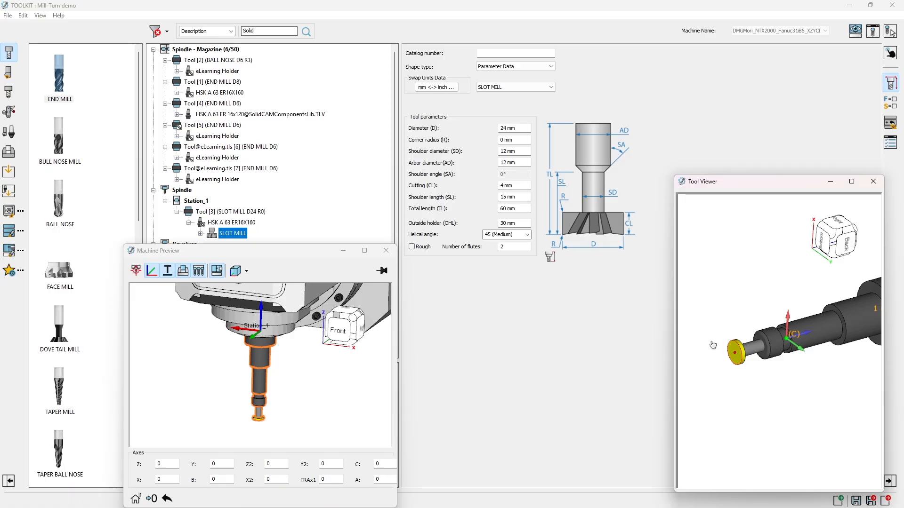
pyautogui.click(893, 125)
pyautogui.click(893, 125)
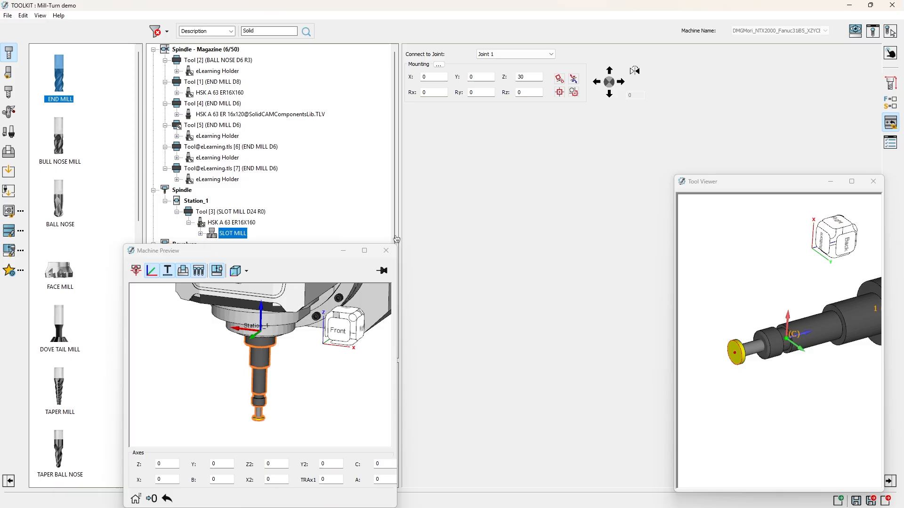
# Step: Examine the connection settings of the HSK A 63 ER16X160 holder at Station_1, covering mounting, joints list and Joint 1 parameters
pyautogui.press('Up')
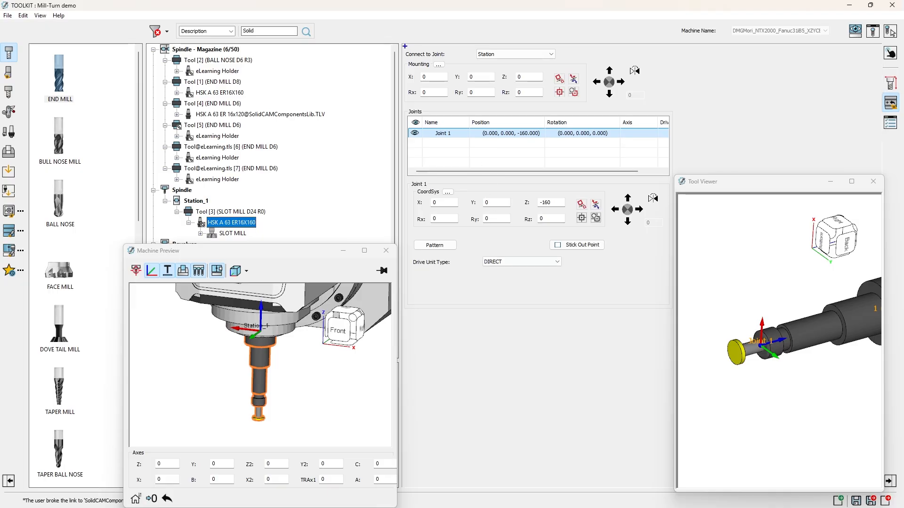
pyautogui.moveTo(405, 47); pyautogui.dragTo(672, 111)
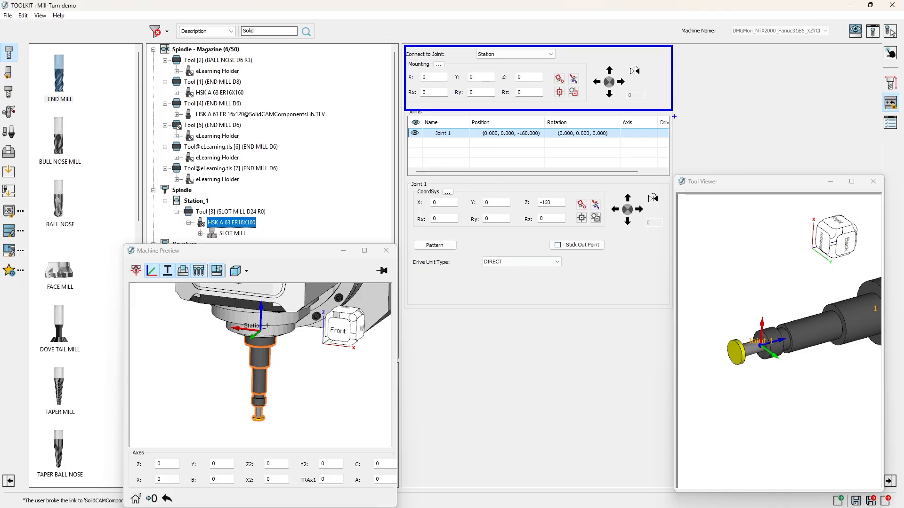
pyautogui.moveTo(404, 112)
pyautogui.mouseDown()
pyautogui.moveTo(456, 148)
pyautogui.moveTo(672, 179)
pyautogui.mouseUp()
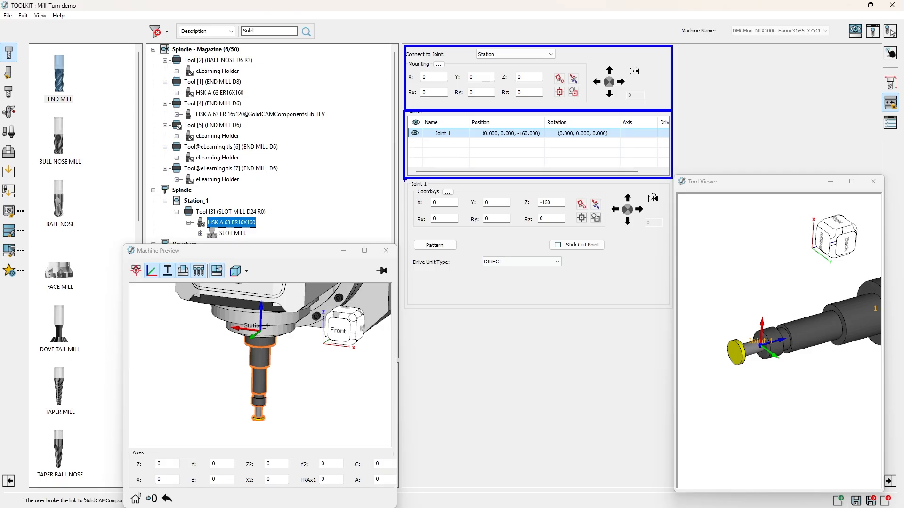
pyautogui.moveTo(405, 179)
pyautogui.mouseDown()
pyautogui.moveTo(544, 272)
pyautogui.moveTo(673, 307)
pyautogui.mouseUp()
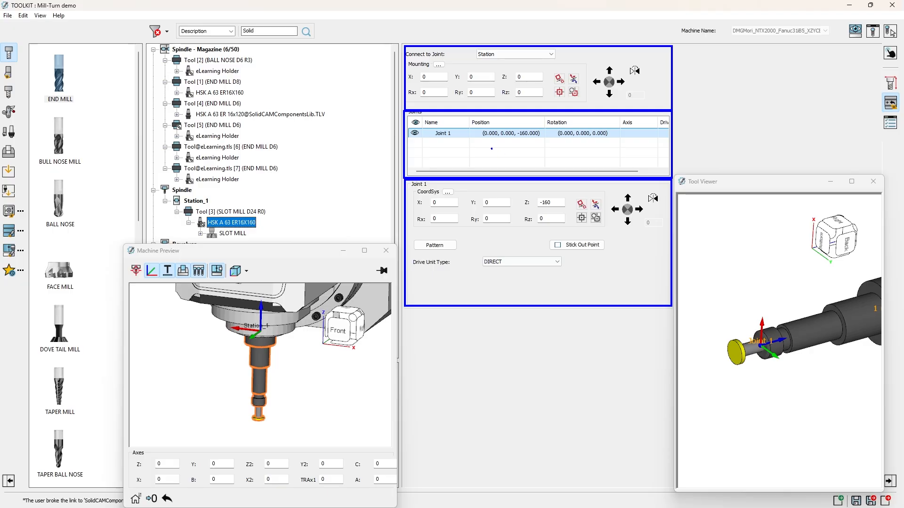
pyautogui.moveTo(492, 149); pyautogui.dragTo(483, 183)
pyautogui.press('Escape')
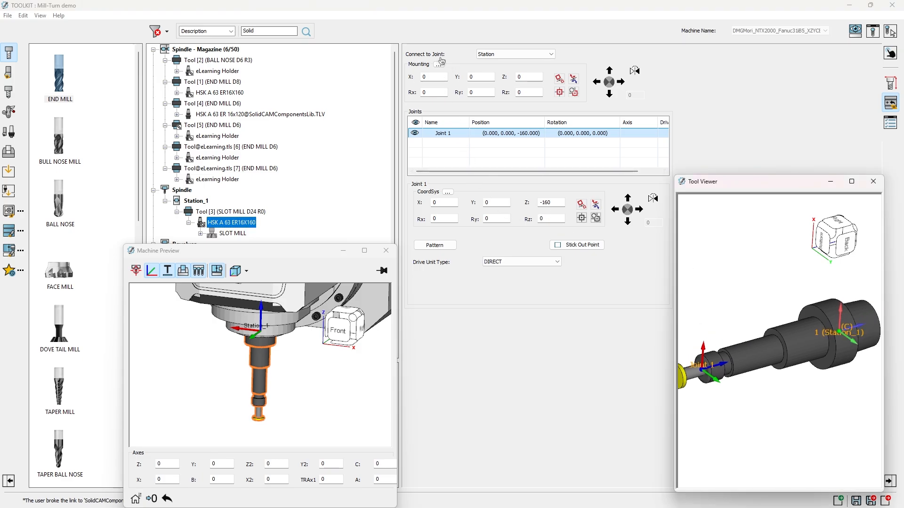
# Step: Check the holder's available joint connections and its mounting fields for X, Y, Z position and Rx, Ry, Rz rotation
pyautogui.click(497, 59)
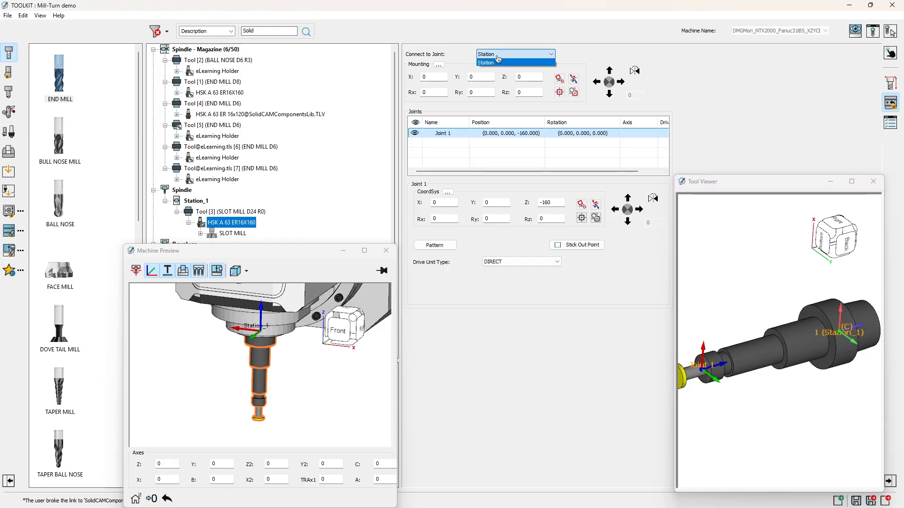
pyautogui.click(498, 57)
pyautogui.click(429, 77)
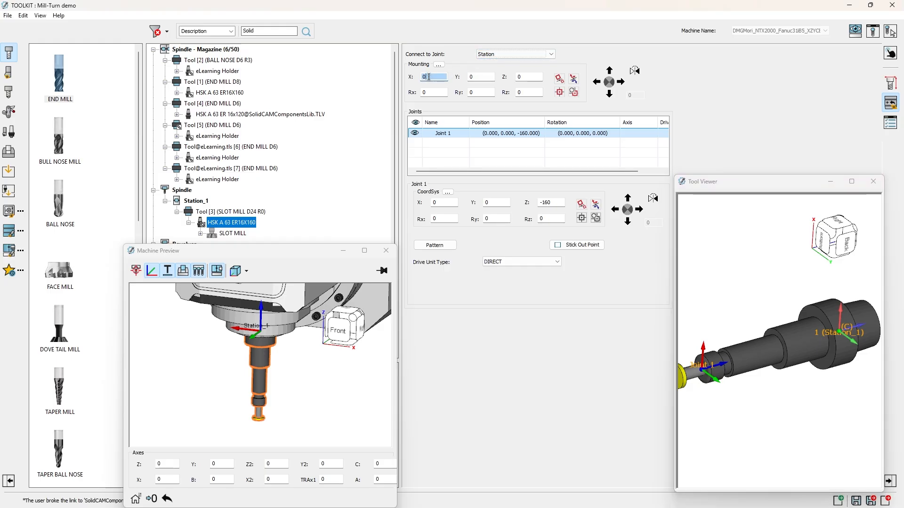
pyautogui.click(487, 77)
pyautogui.click(534, 78)
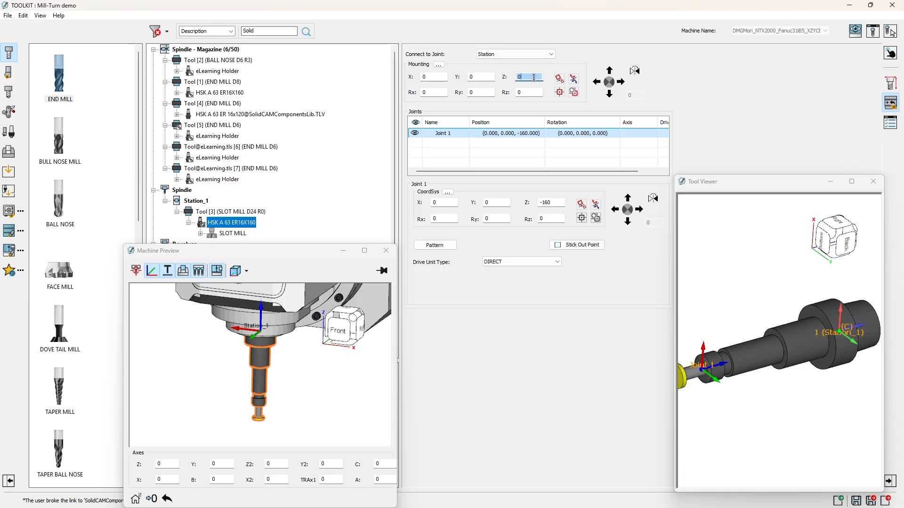
pyautogui.click(437, 78)
pyautogui.click(485, 78)
pyautogui.click(527, 78)
pyautogui.click(436, 91)
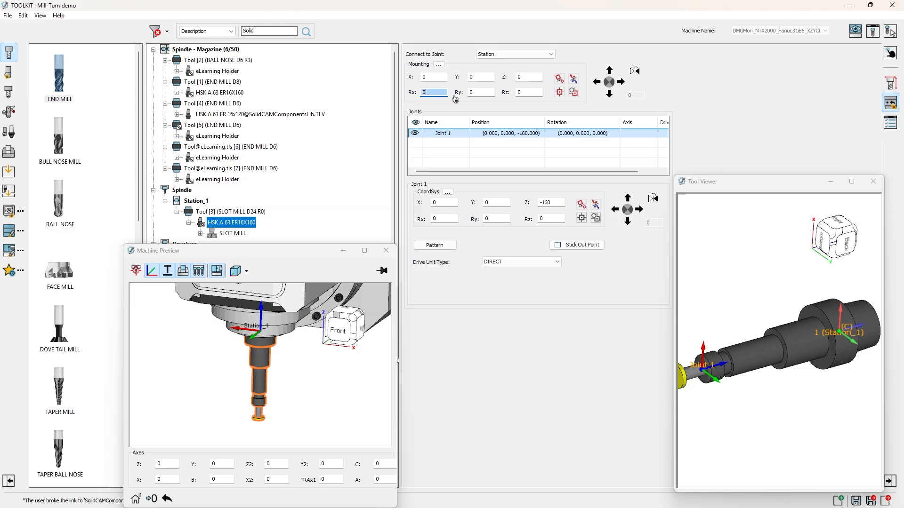
pyautogui.click(476, 92)
pyautogui.click(525, 93)
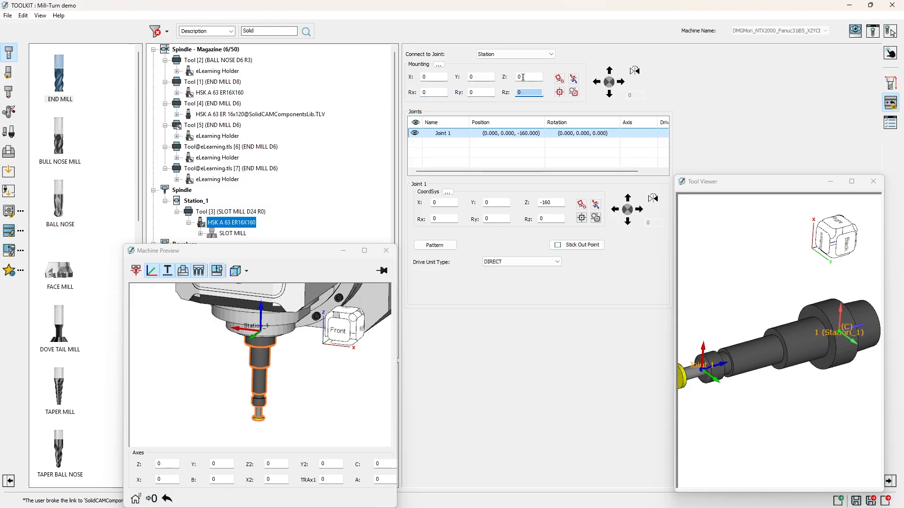
# Step: Try several Z offsets for the holder's mounting position in the station, ending at -34
pyautogui.click(523, 77)
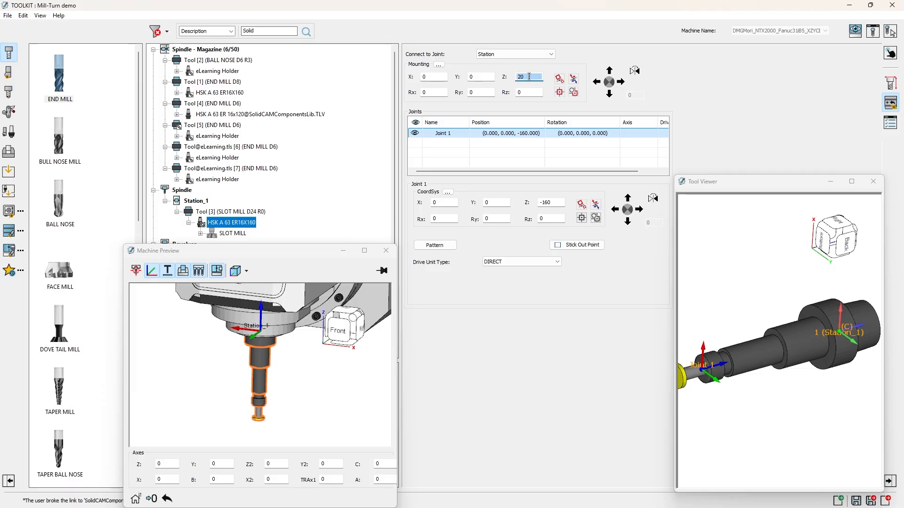
pyautogui.scroll(4, 533, 76)
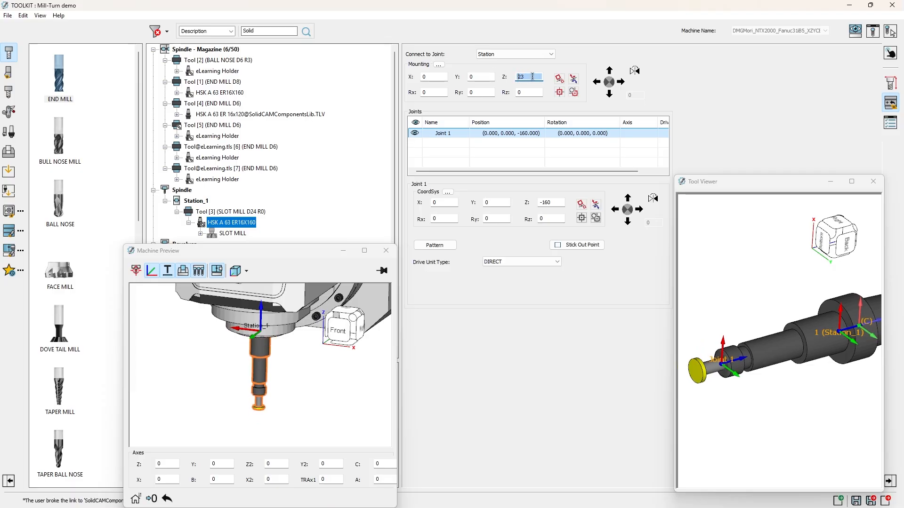
pyautogui.scroll(-9, 532, 76)
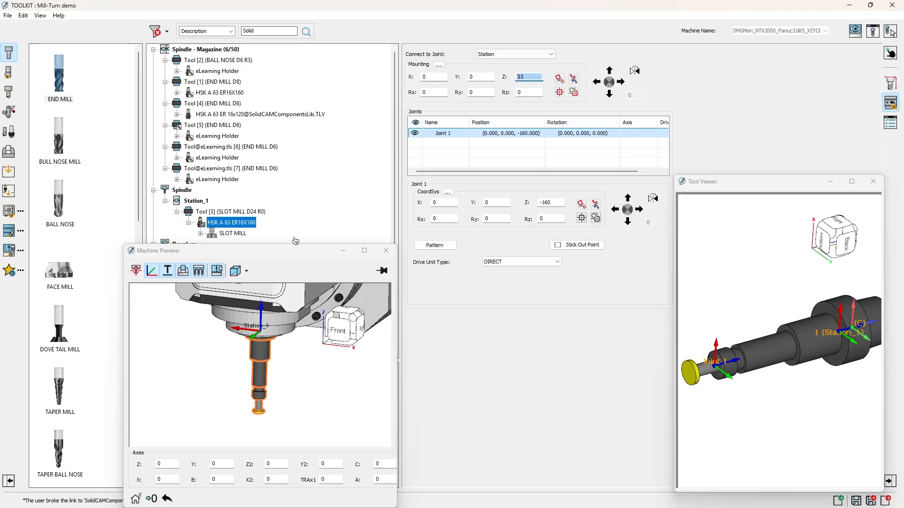
pyautogui.click(283, 253)
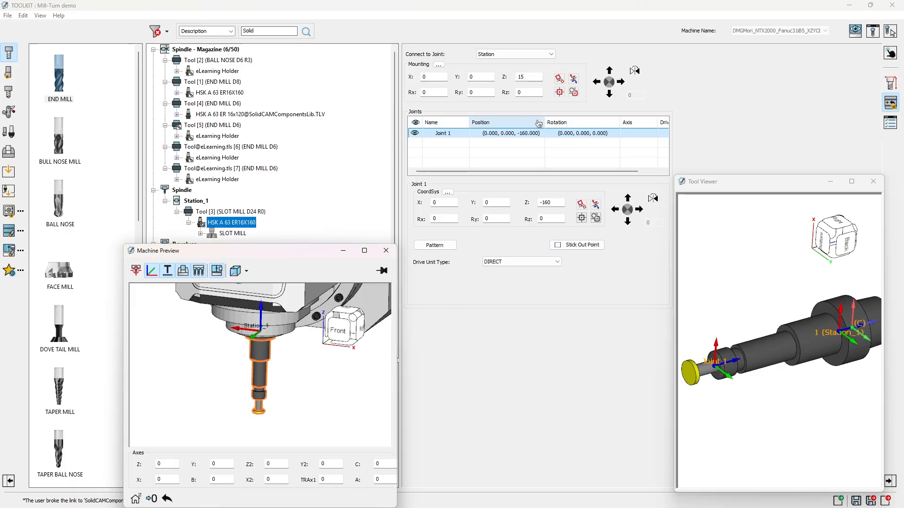
pyautogui.click(528, 76)
pyautogui.scroll(-19, 530, 76)
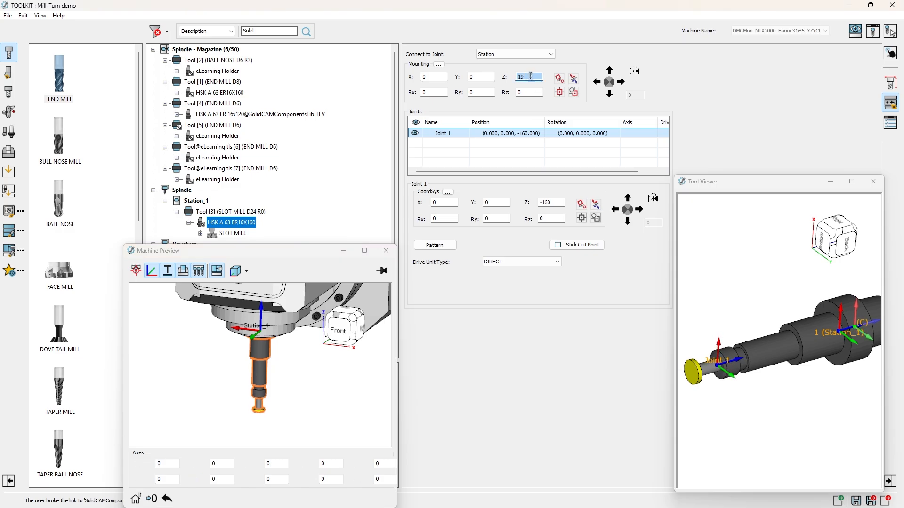
pyautogui.scroll(-20, 531, 76)
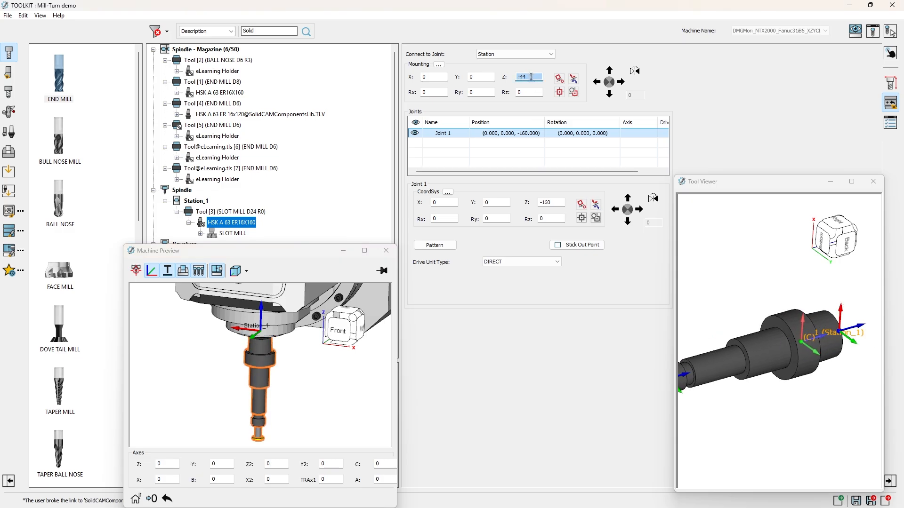
pyautogui.scroll(20, 530, 76)
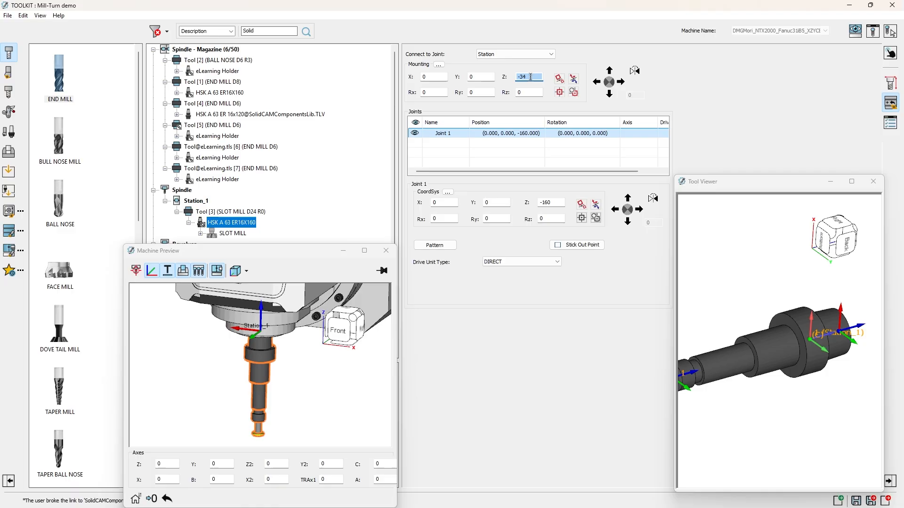
pyautogui.scroll(-20, 531, 76)
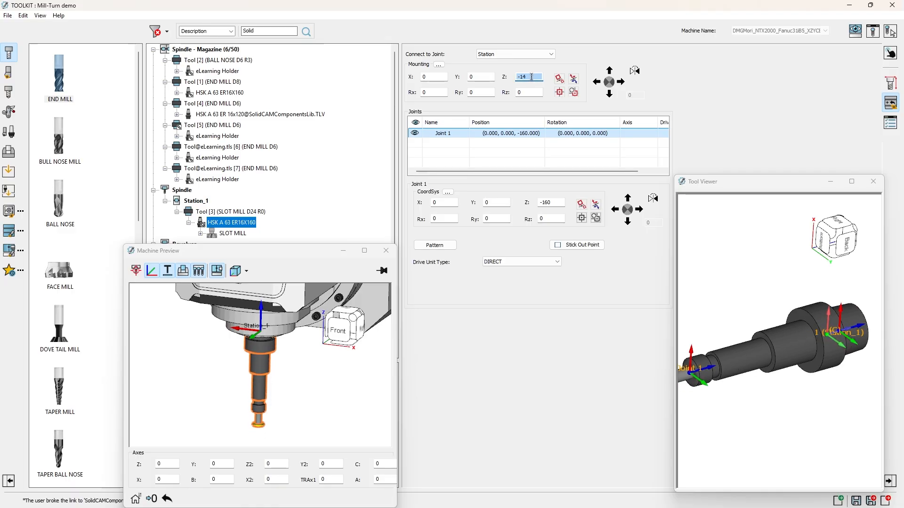
# Step: Tilt the holder's mounting by setting both Ry and Rx to -20
pyautogui.click(479, 93)
pyautogui.scroll(-20, 479, 93)
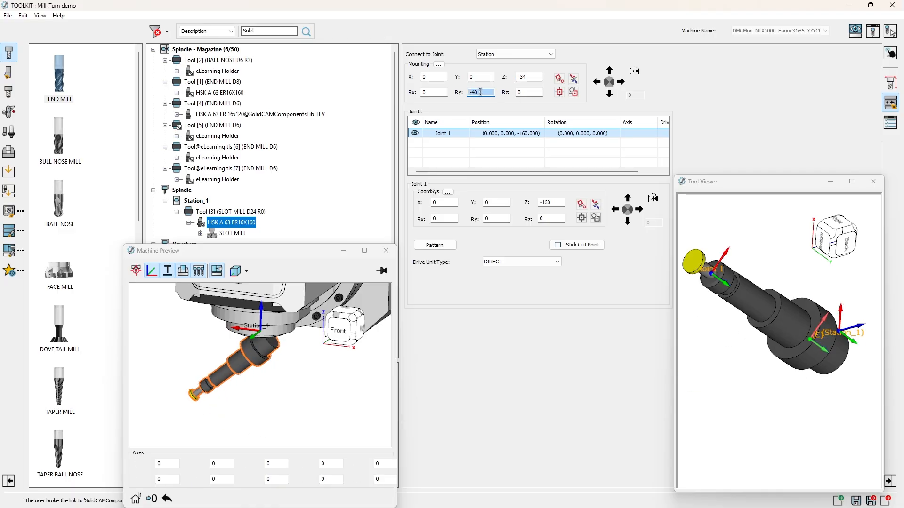
pyautogui.click(441, 92)
pyautogui.scroll(-20, 440, 92)
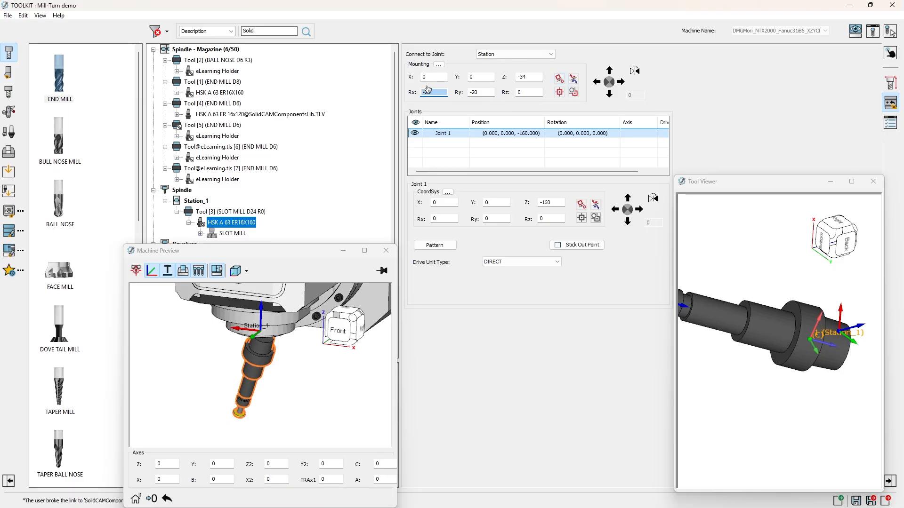
# Step: Reset both the position and the orientation of the holder's mounting
pyautogui.click(431, 77)
pyautogui.click(529, 77)
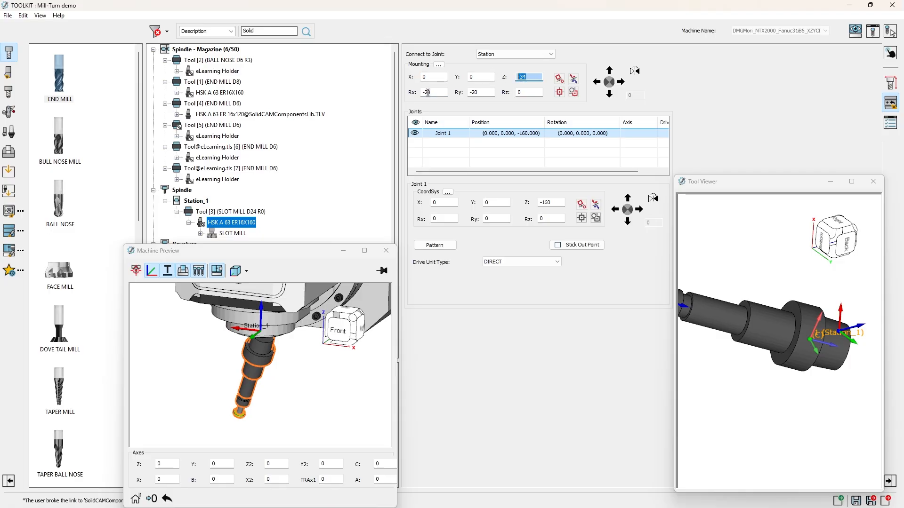
pyautogui.click(439, 65)
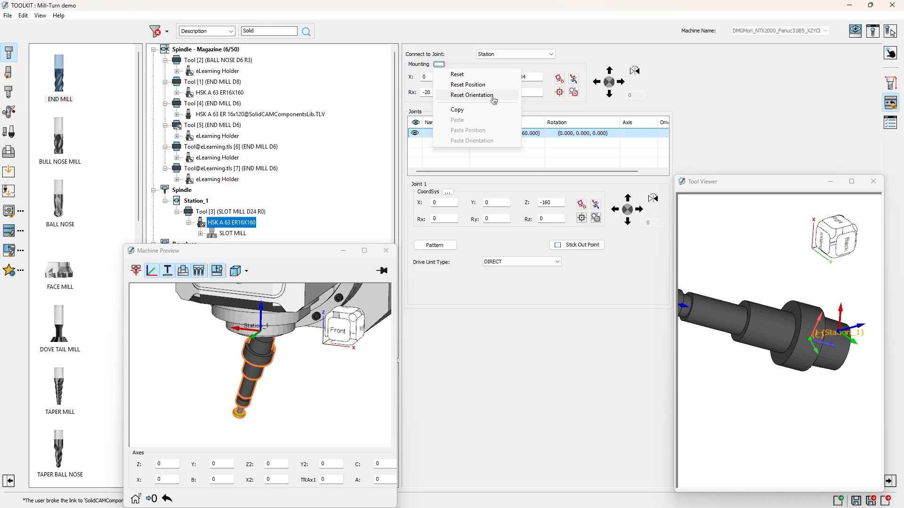
pyautogui.click(457, 75)
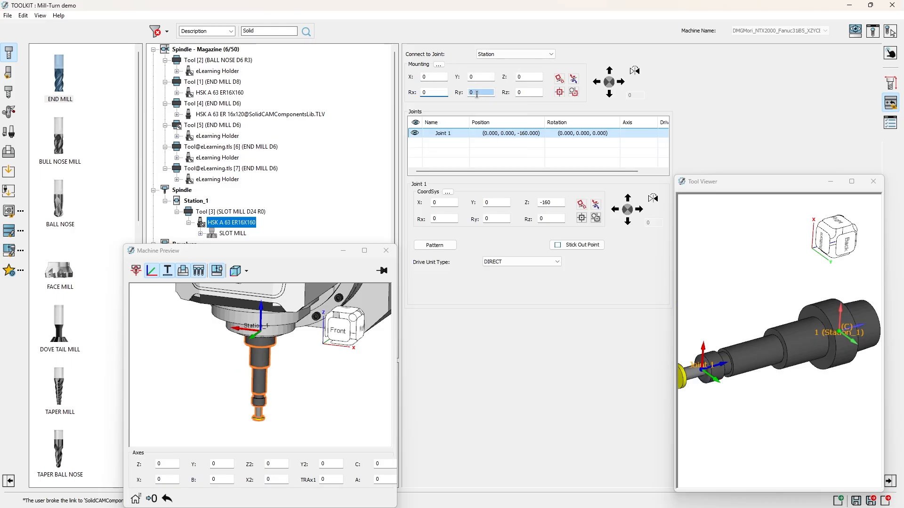
pyautogui.doubleClick(535, 77)
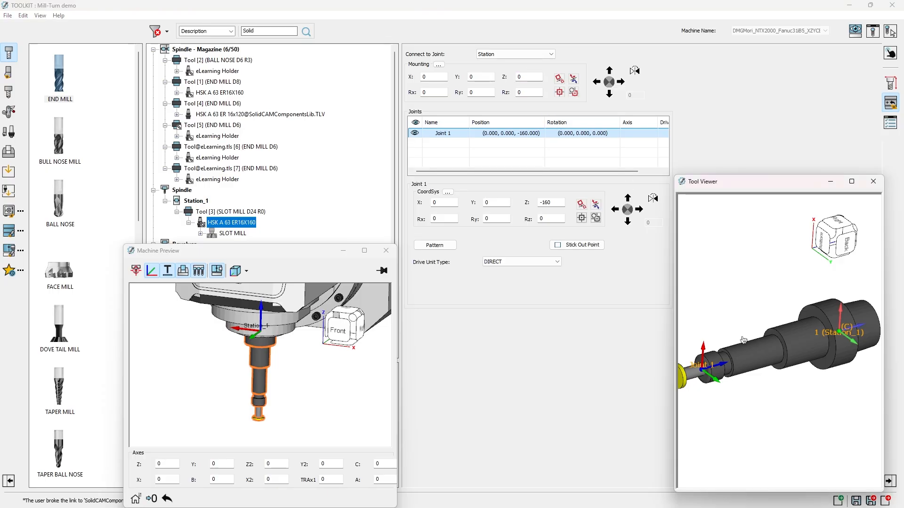
# Step: Examine the joint types that can be added to the holder and the coordinate system Z value of Joint 1
pyautogui.moveTo(763, 378)
pyautogui.mouseDown(button='middle')
pyautogui.moveTo(752, 377)
pyautogui.moveTo(761, 378)
pyautogui.mouseUp(button='middle')
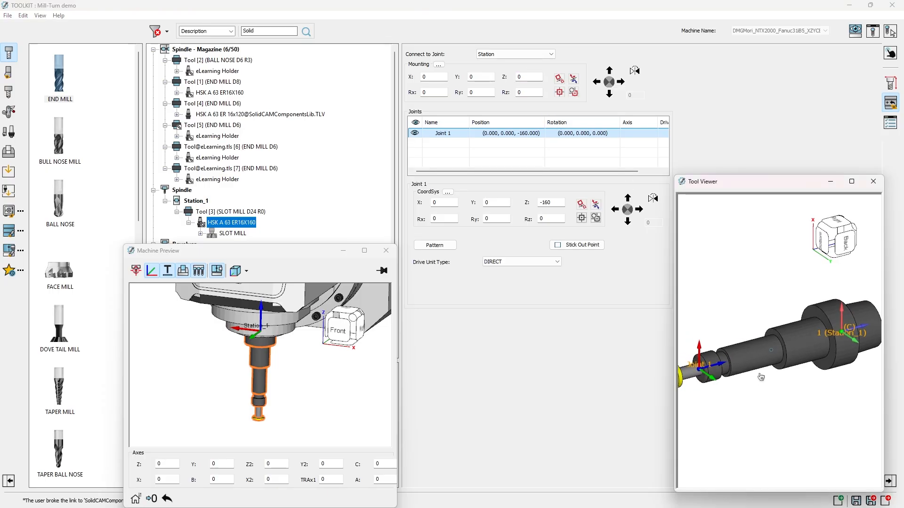
pyautogui.rightClick(462, 135)
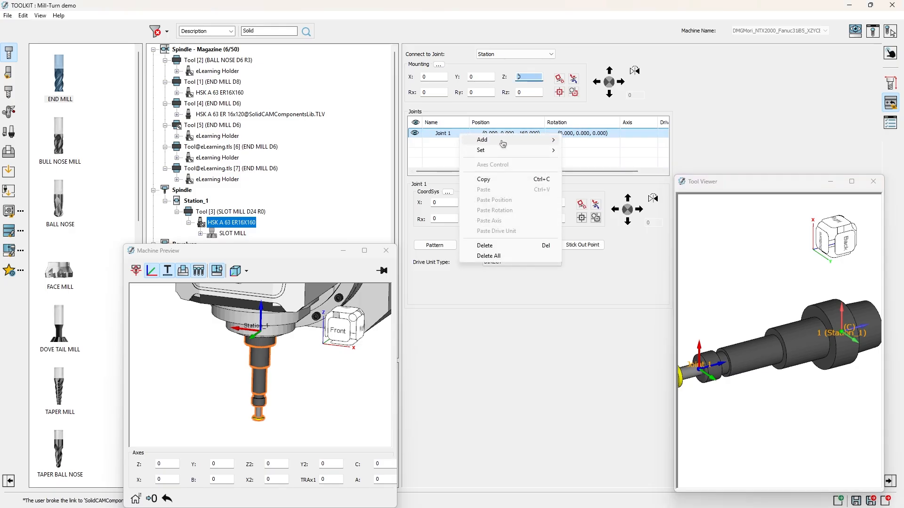
pyautogui.moveTo(507, 153)
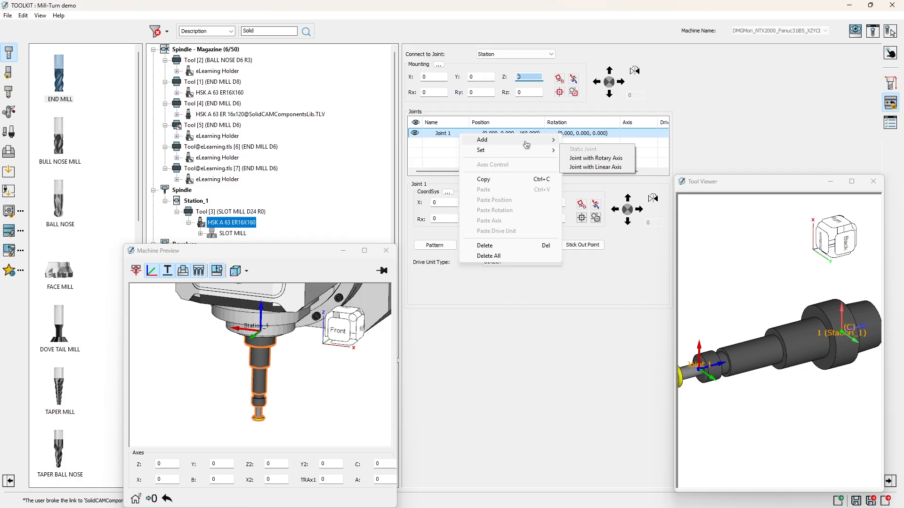
pyautogui.moveTo(522, 140)
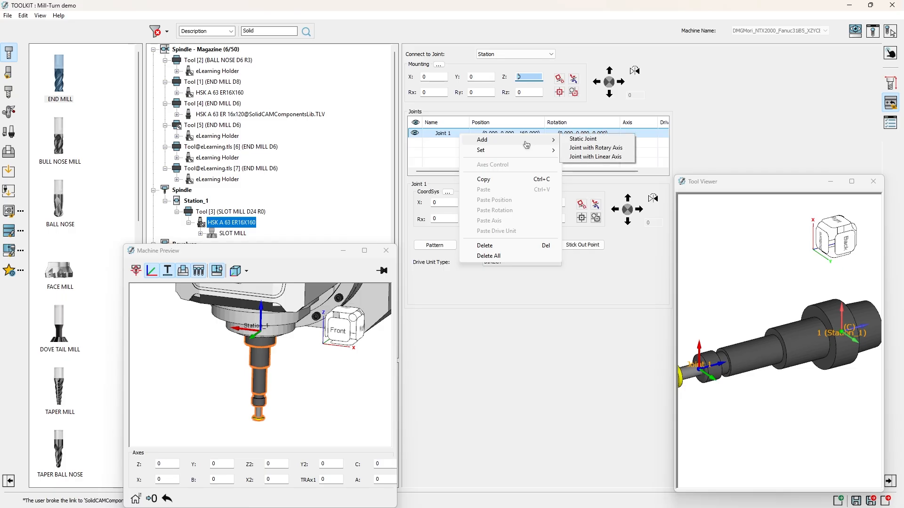
pyautogui.click(630, 157)
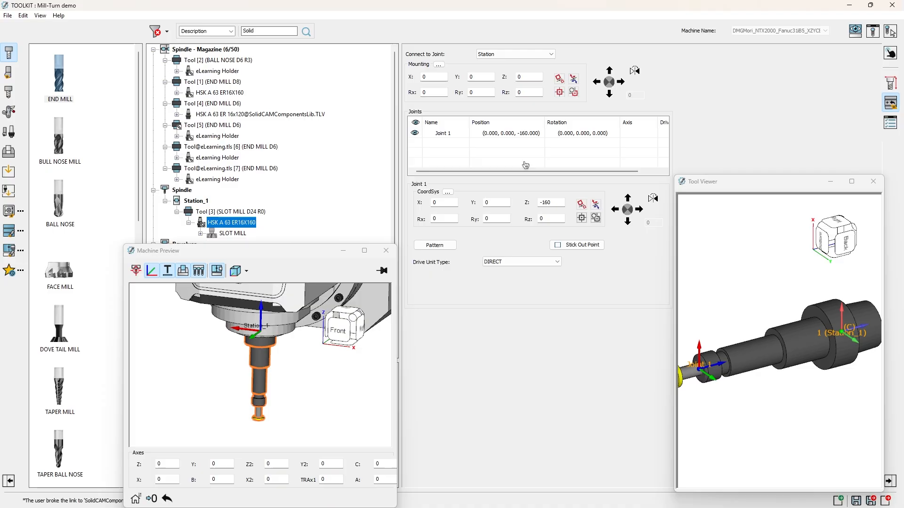
pyautogui.click(466, 155)
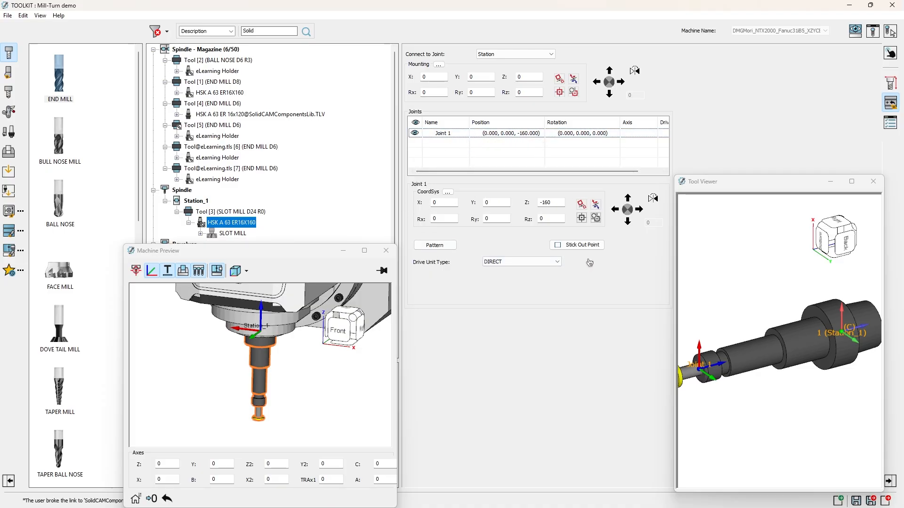
pyautogui.moveTo(556, 202); pyautogui.dragTo(531, 206)
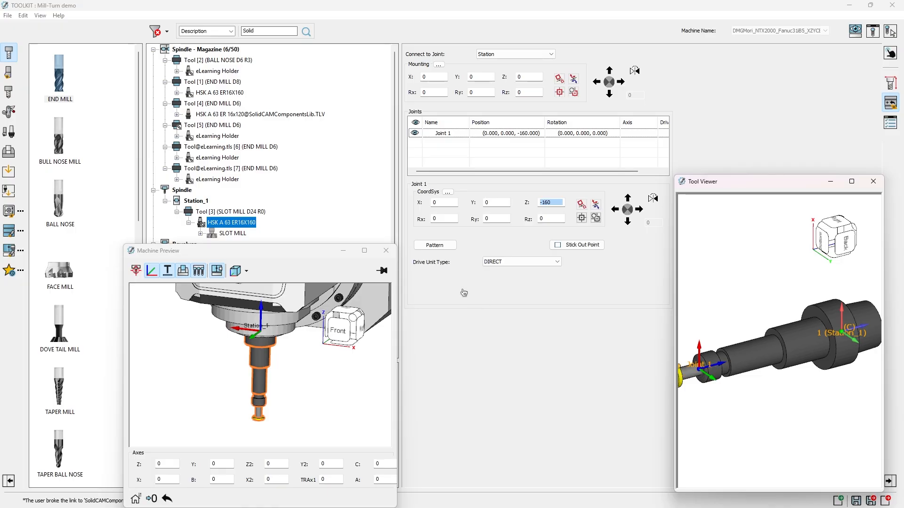
# Step: Examine the drive unit types available for Joint 1 and look over the holder model in the tool viewer
pyautogui.click(487, 262)
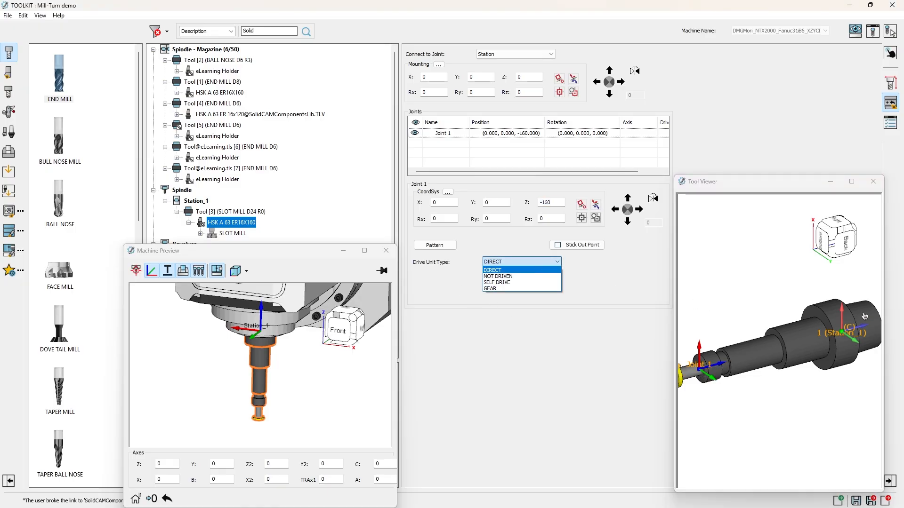
pyautogui.click(761, 292)
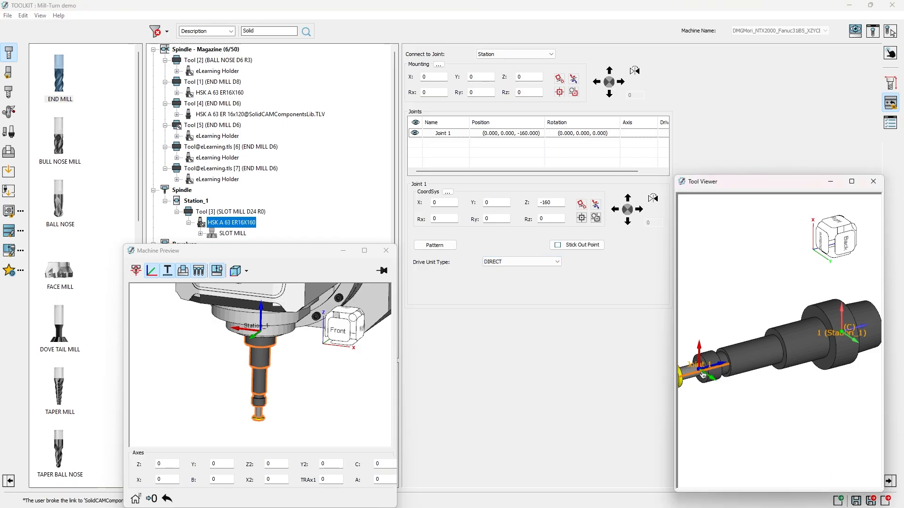
pyautogui.keyDown('ctrl'); pyautogui.moveTo(846, 340); pyautogui.dragTo(832, 310, button='middle'); pyautogui.keyUp('ctrl')
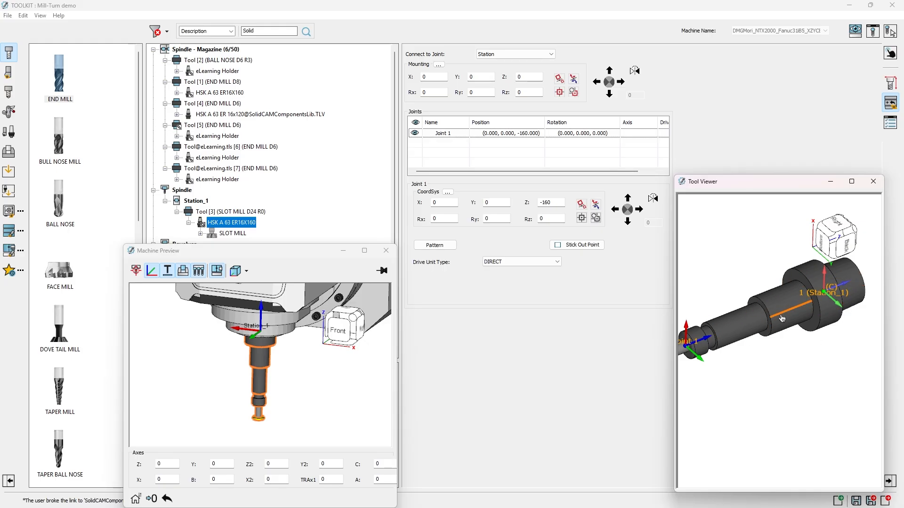
pyautogui.click(516, 262)
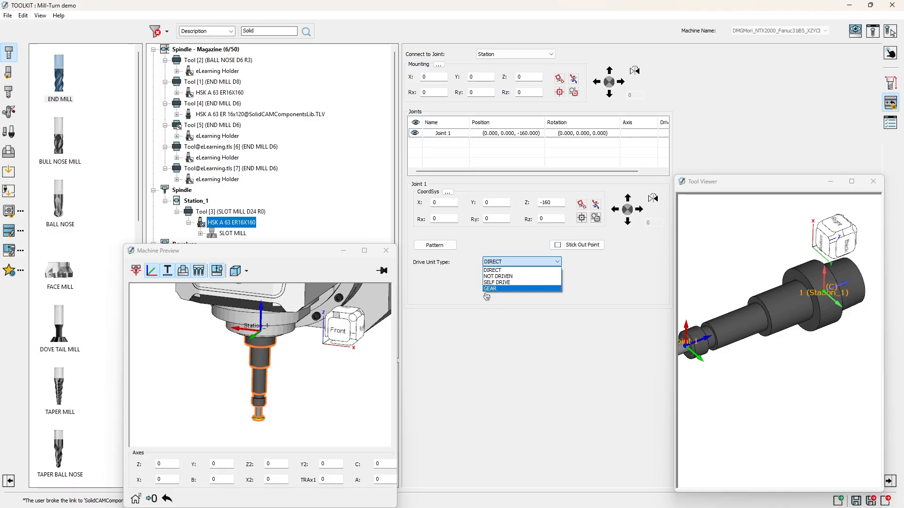
pyautogui.click(455, 299)
pyautogui.moveTo(755, 339); pyautogui.dragTo(765, 317, button='middle')
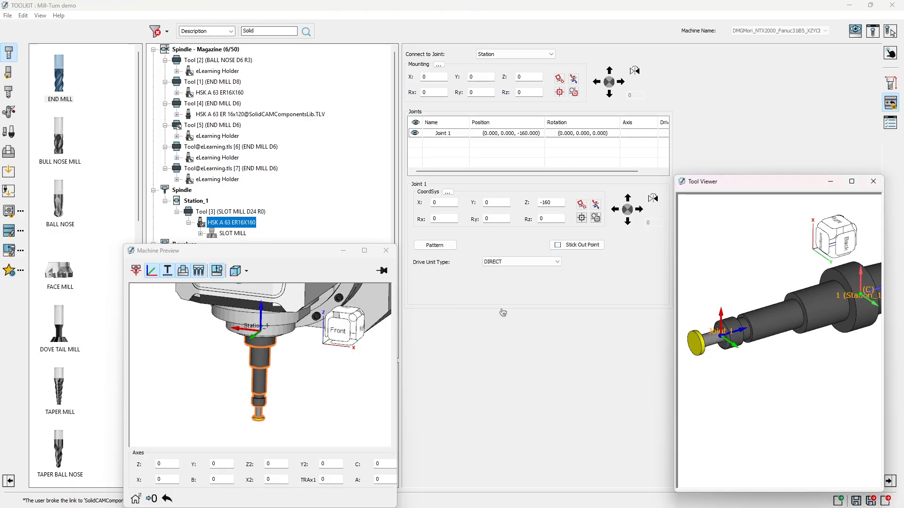
# Step: Examine the slot mill's joint connection and mounting offsets, and compare its mounting Z with the outside holder length in its tool parameters
pyautogui.click(230, 234)
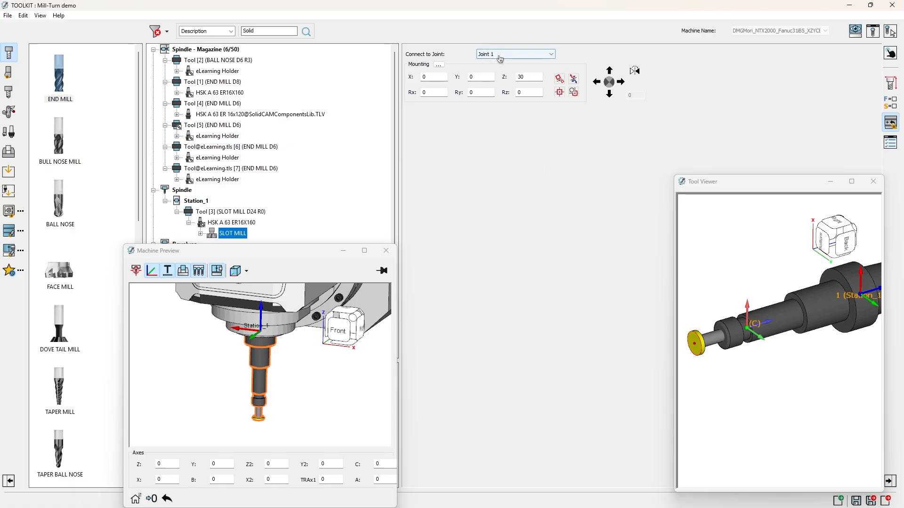
pyautogui.click(531, 55)
pyautogui.click(532, 55)
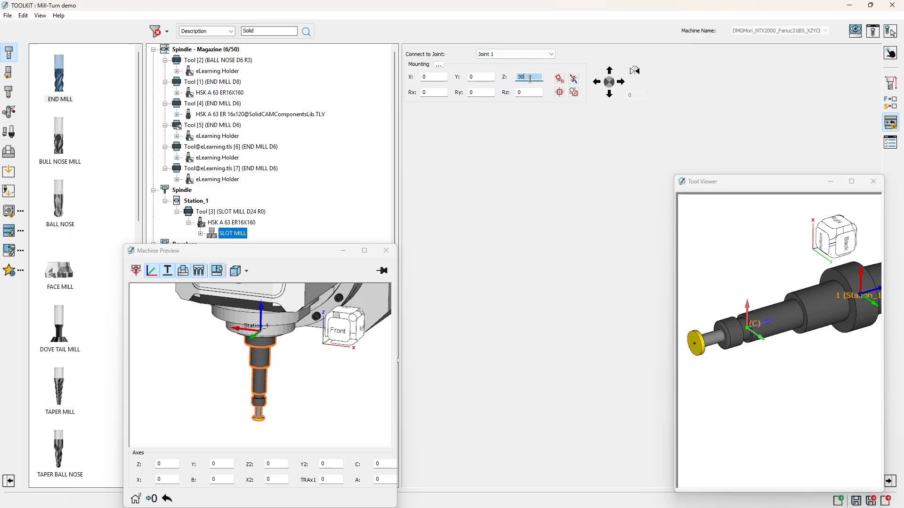
pyautogui.click(434, 76)
pyautogui.click(535, 76)
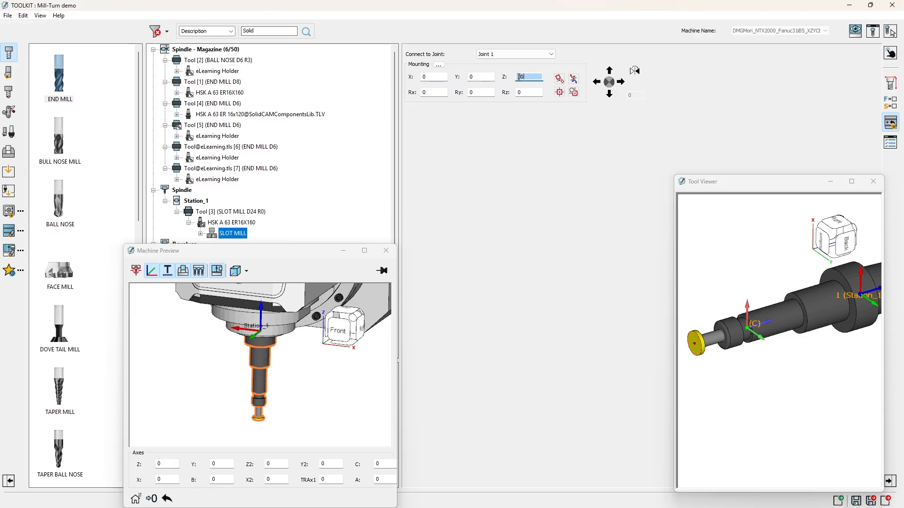
pyautogui.click(889, 86)
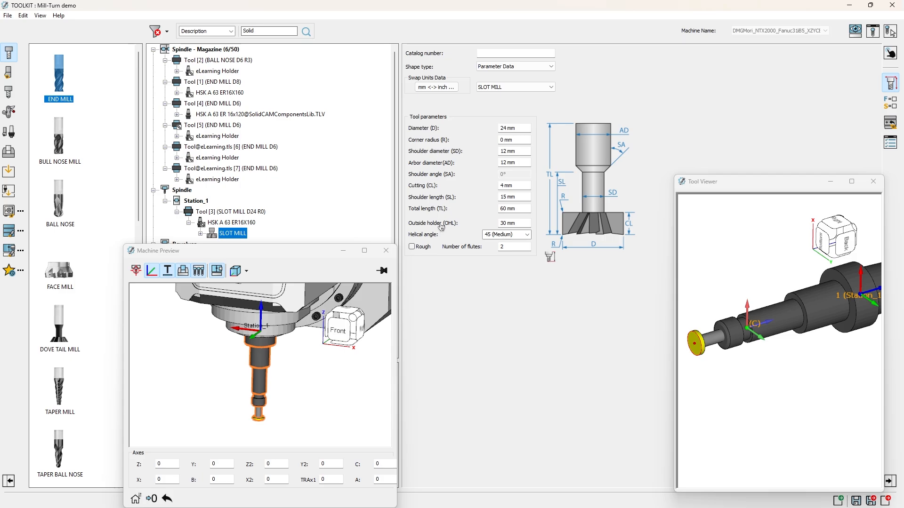
pyautogui.click(891, 123)
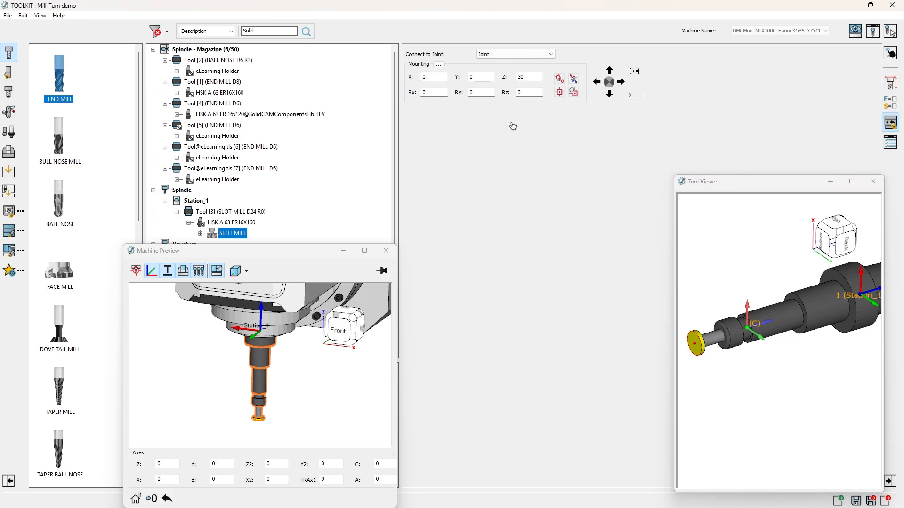
# Step: Try several Z offsets for the slot mill's mounting on Joint 1, ending at 27
pyautogui.doubleClick(534, 77)
pyautogui.scroll(1, 535, 77)
pyautogui.scroll(-3, 535, 77)
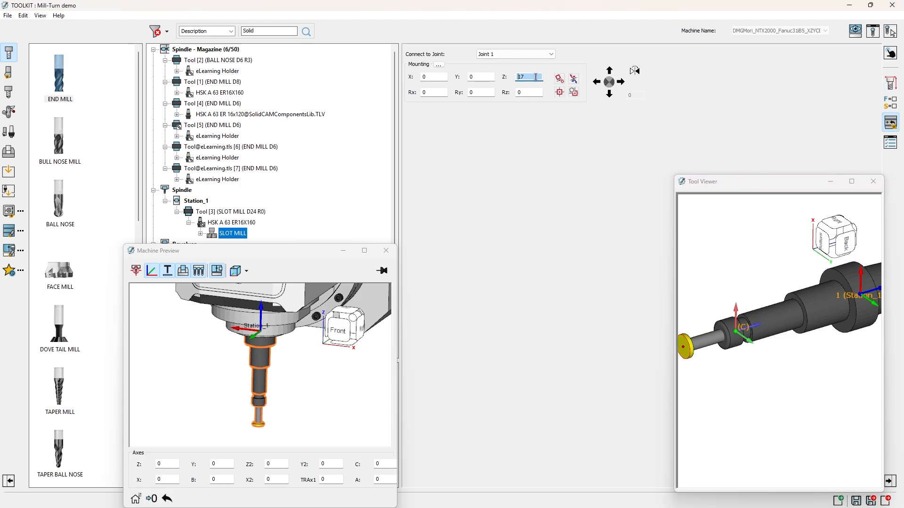
pyautogui.scroll(3, 536, 77)
pyautogui.scroll(-2, 536, 77)
pyautogui.scroll(3, 536, 76)
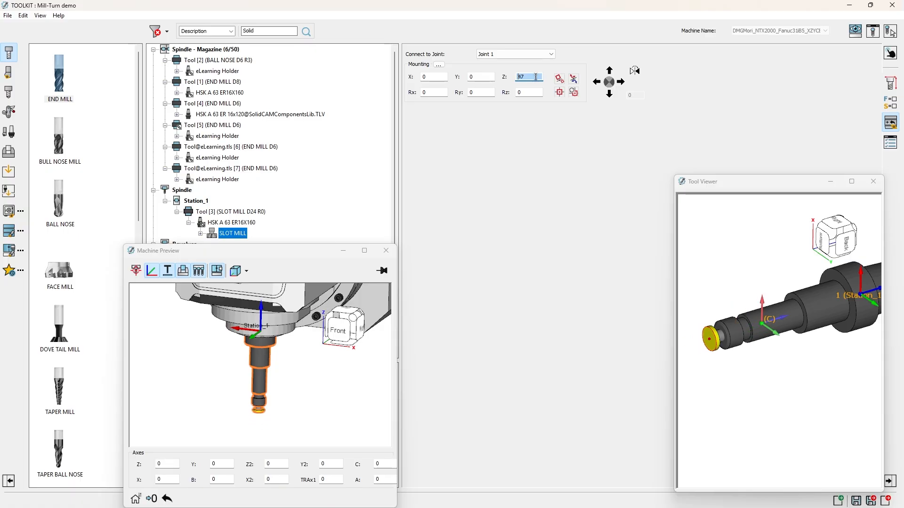
pyautogui.scroll(-2, 535, 77)
pyautogui.scroll(1, 536, 77)
pyautogui.scroll(-1, 536, 77)
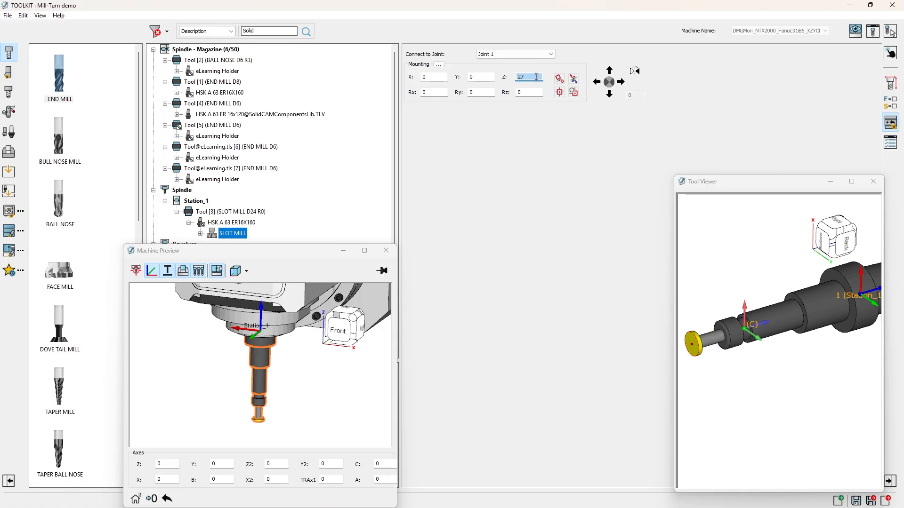
# Step: Try several coordinate system Z values for Joint 1 of the HSK A 63 ER16X160 holder, ending at -161
pyautogui.click(232, 222)
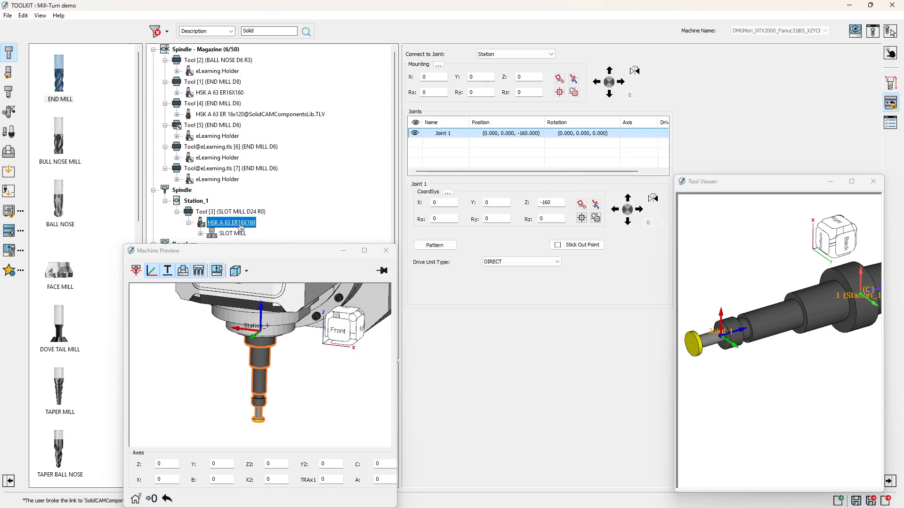
pyautogui.doubleClick(555, 204)
pyautogui.scroll(5, 556, 204)
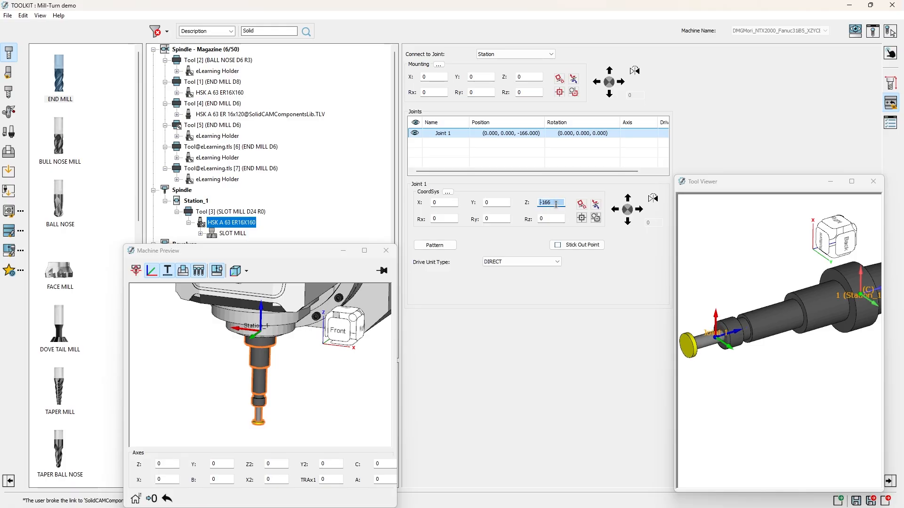
pyautogui.scroll(-6, 556, 204)
pyautogui.scroll(2, 556, 204)
pyautogui.scroll(-6, 556, 205)
pyautogui.scroll(6, 784, 365)
pyautogui.moveTo(720, 349); pyautogui.dragTo(804, 352, button='middle')
pyautogui.doubleClick(555, 202)
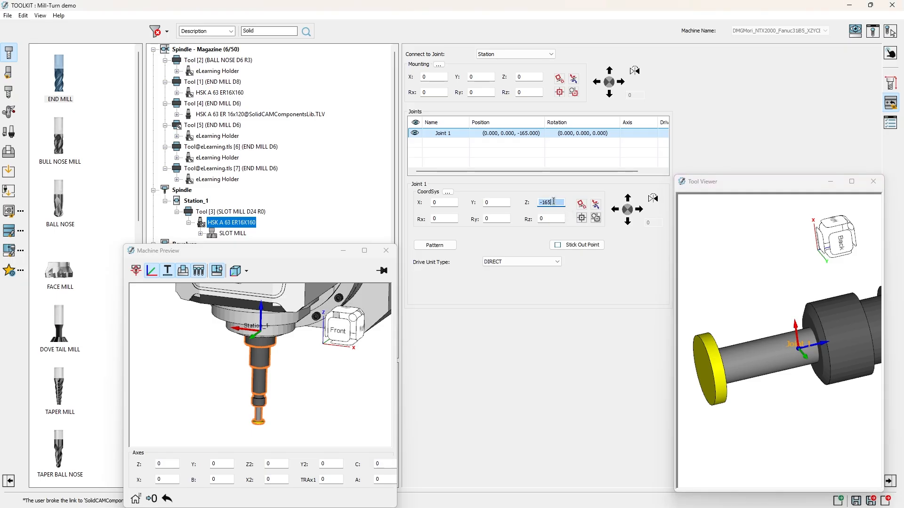
pyautogui.scroll(6, 556, 201)
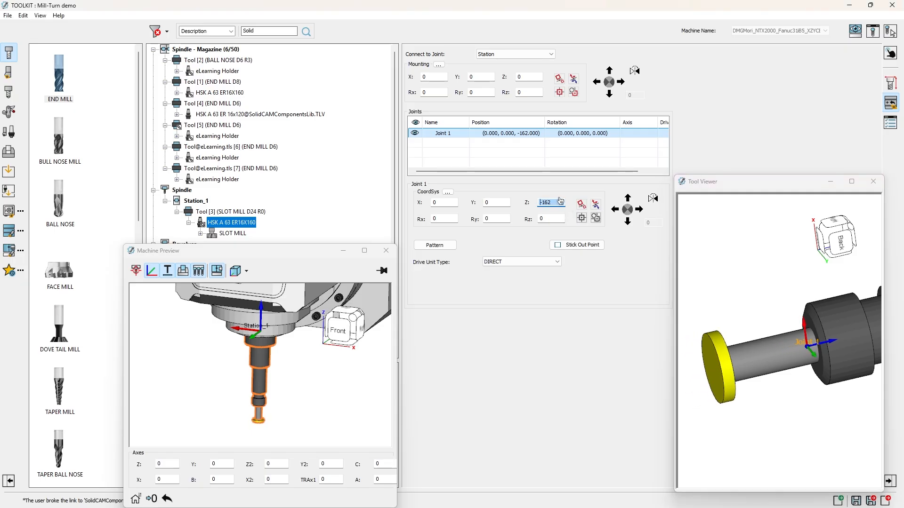
pyautogui.scroll(-4, 556, 202)
pyautogui.scroll(4, 557, 202)
pyautogui.scroll(-1, 557, 204)
pyautogui.scroll(-1, 557, 204)
pyautogui.scroll(4, 557, 204)
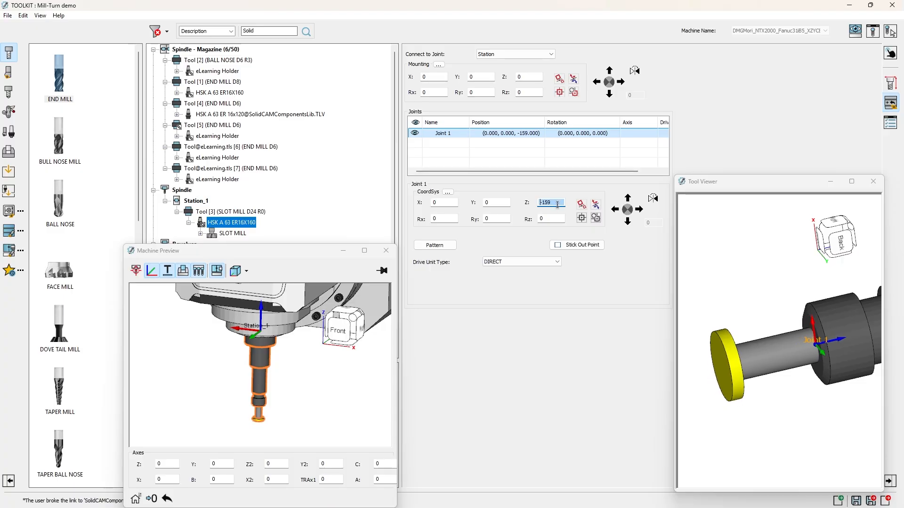
pyautogui.scroll(-4, 558, 202)
pyautogui.click(553, 160)
pyautogui.scroll(-4, 779, 292)
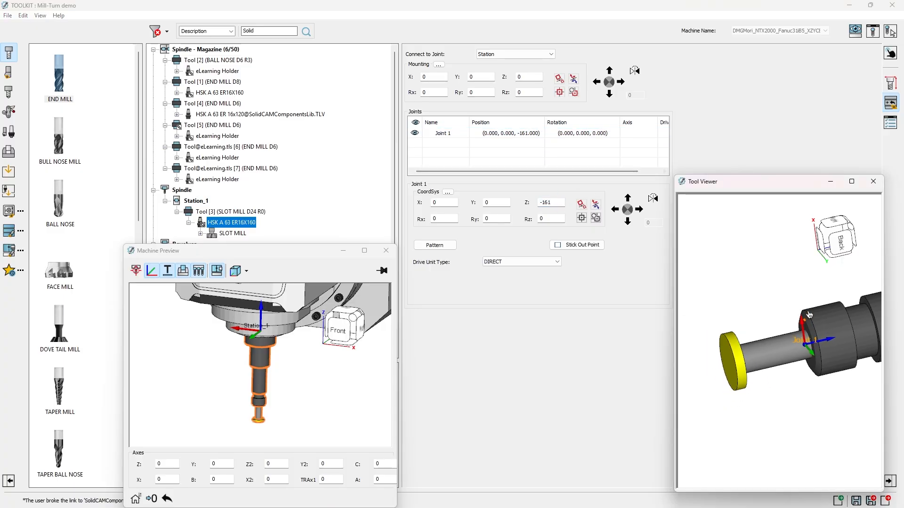
pyautogui.moveTo(779, 292); pyautogui.dragTo(762, 330, button='middle')
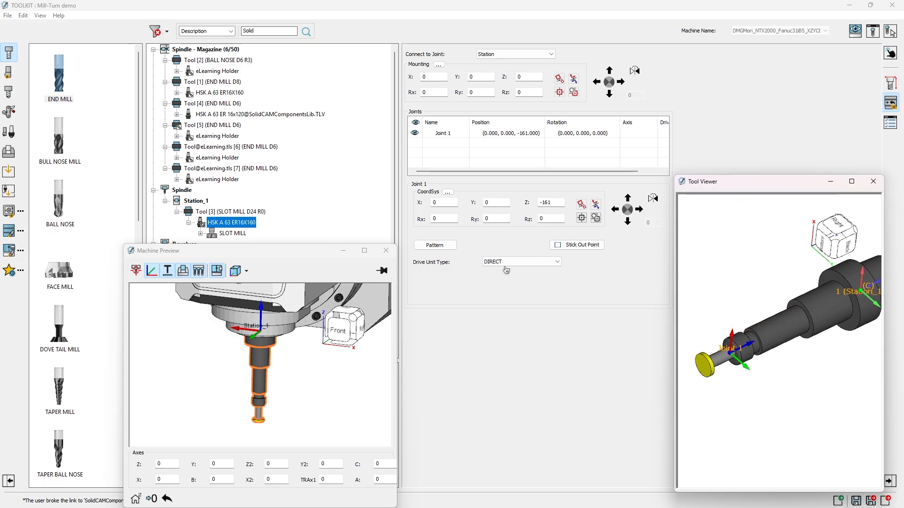
# Step: Close the machine preview and open the SolidCAMComponentsLib.tlv component library
pyautogui.scroll(-4, 281, 372)
pyautogui.keyDown('ctrl'); pyautogui.moveTo(284, 408); pyautogui.dragTo(287, 313, button='middle'); pyautogui.keyUp('ctrl')
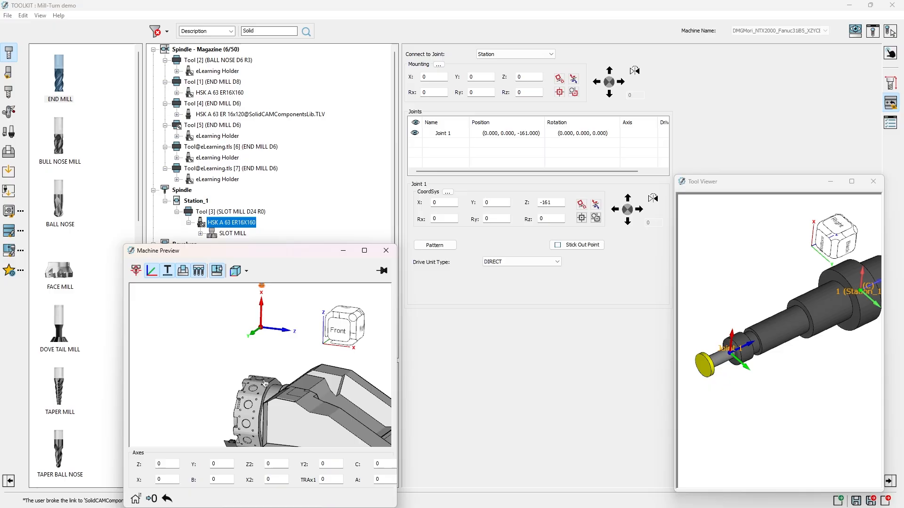
pyautogui.click(386, 250)
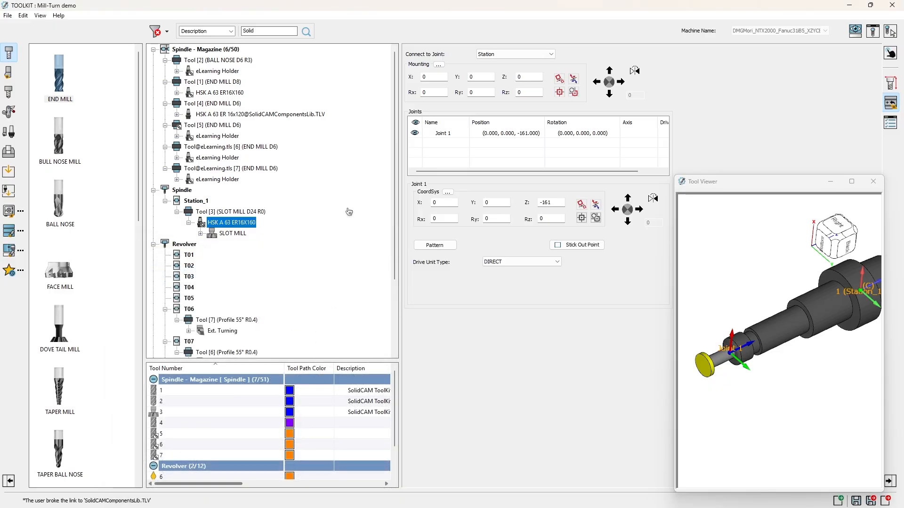
pyautogui.click(8, 211)
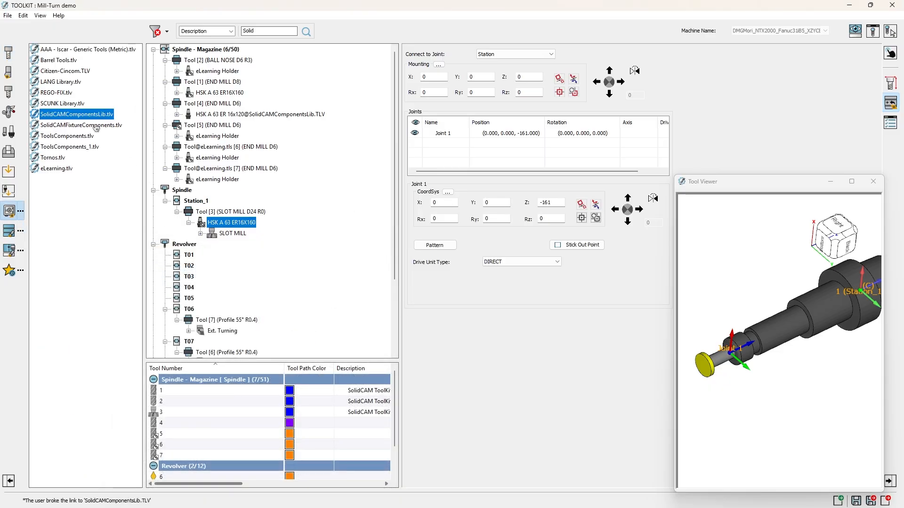
pyautogui.doubleClick(48, 115)
# Step: Select the holder 8_039_45_051 from Milling STL Holders - mm and inspect its model and joint in the tool viewer
pyautogui.click(97, 288)
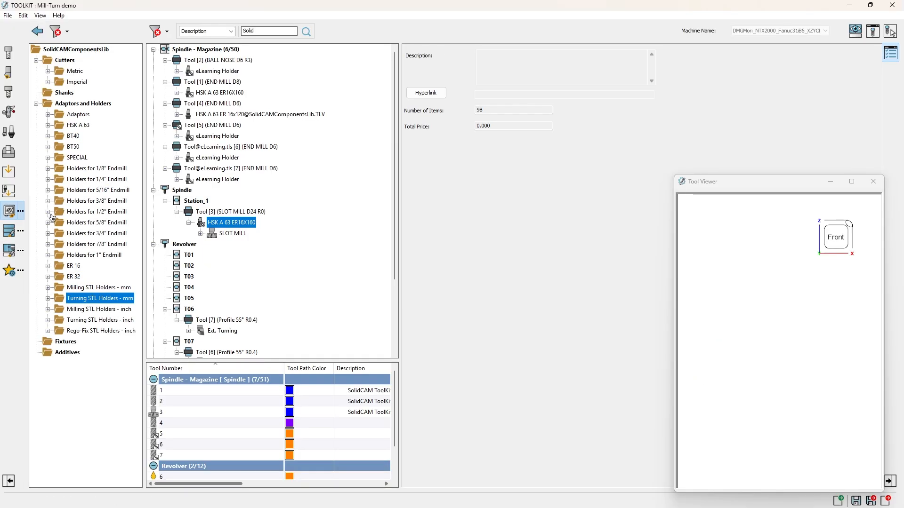
pyautogui.click(48, 287)
pyautogui.scroll(-6, 56, 296)
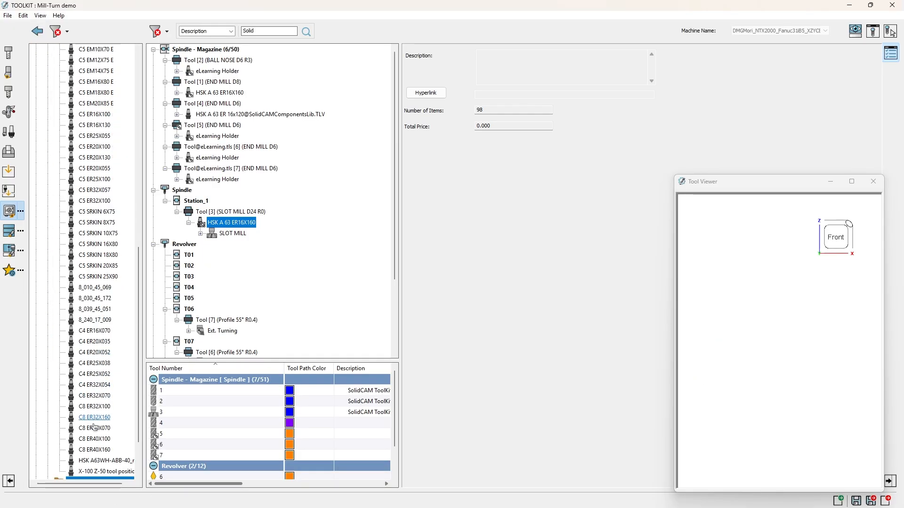
pyautogui.click(97, 299)
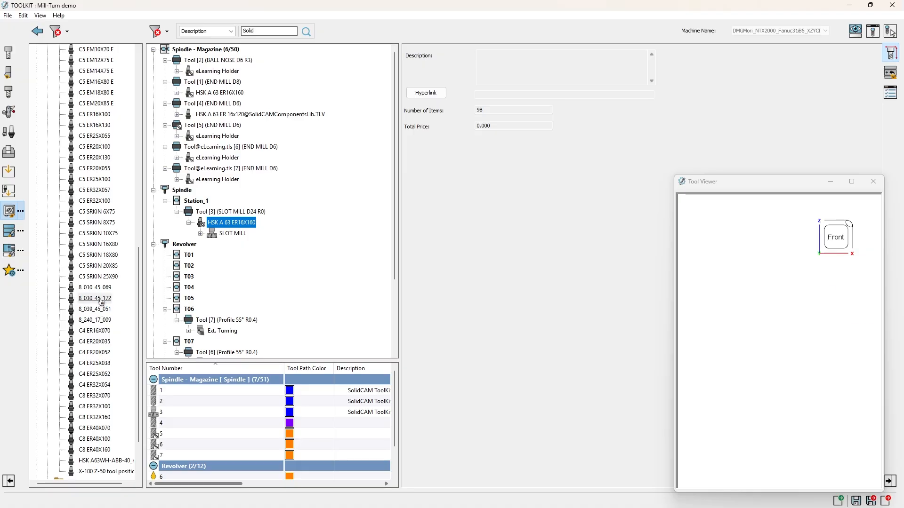
pyautogui.click(97, 310)
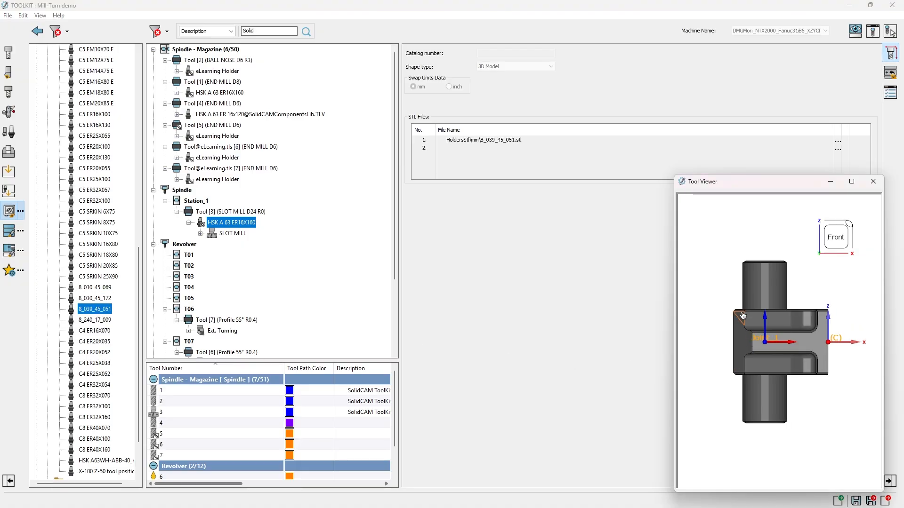
pyautogui.moveTo(741, 315); pyautogui.dragTo(746, 379, button='middle')
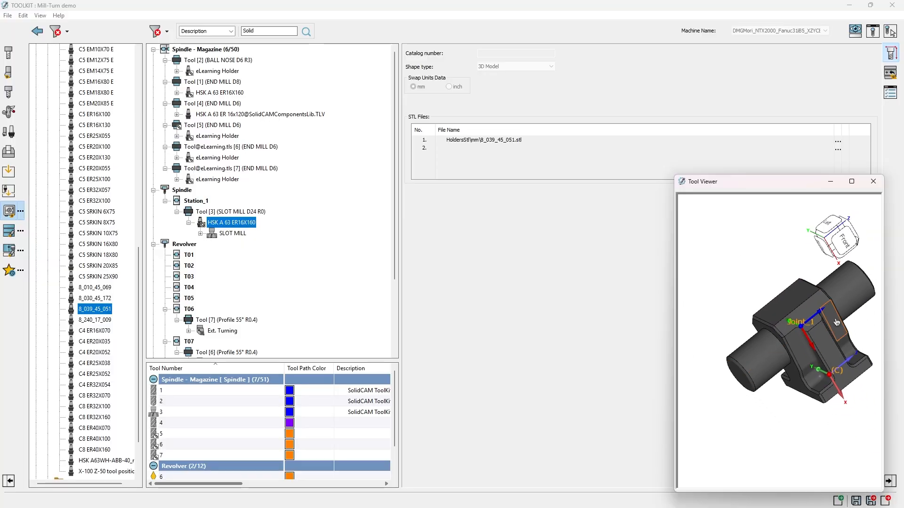
pyautogui.moveTo(812, 324); pyautogui.dragTo(793, 321, button='middle')
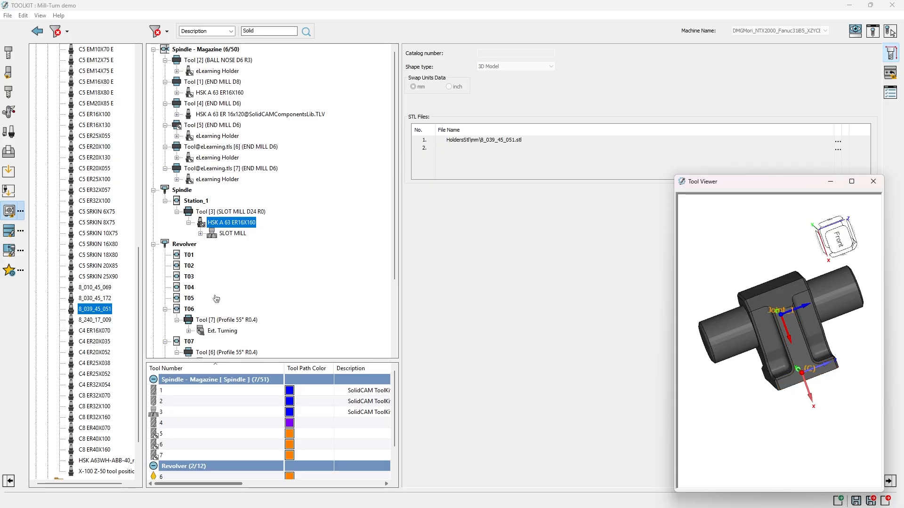
# Step: Reopen the machine preview, mount the holder 8_039_45_051 on revolver station T10 and display its mounting and joint settings
pyautogui.click(856, 32)
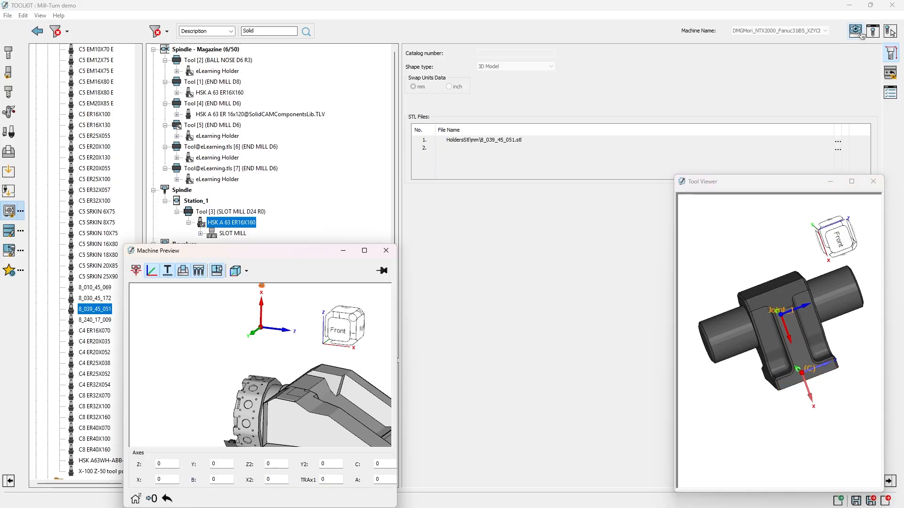
pyautogui.moveTo(278, 255); pyautogui.dragTo(434, 234)
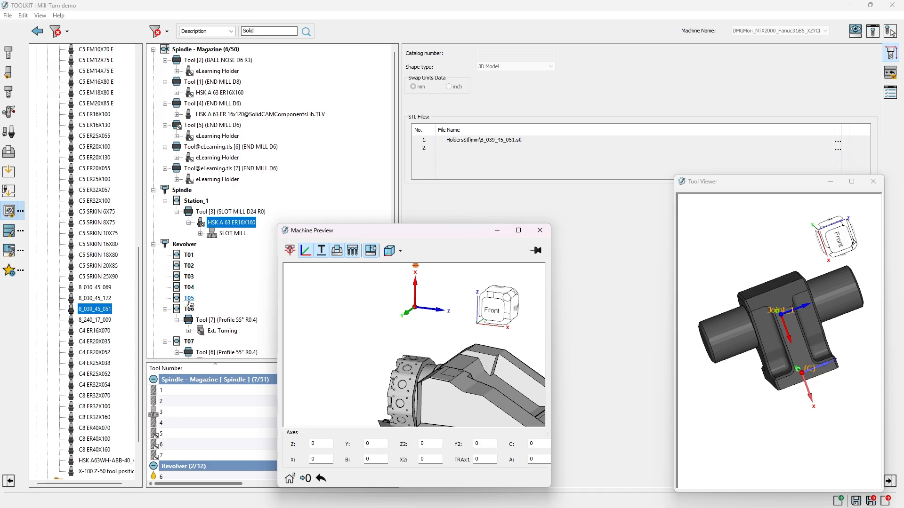
pyautogui.scroll(-3, 241, 287)
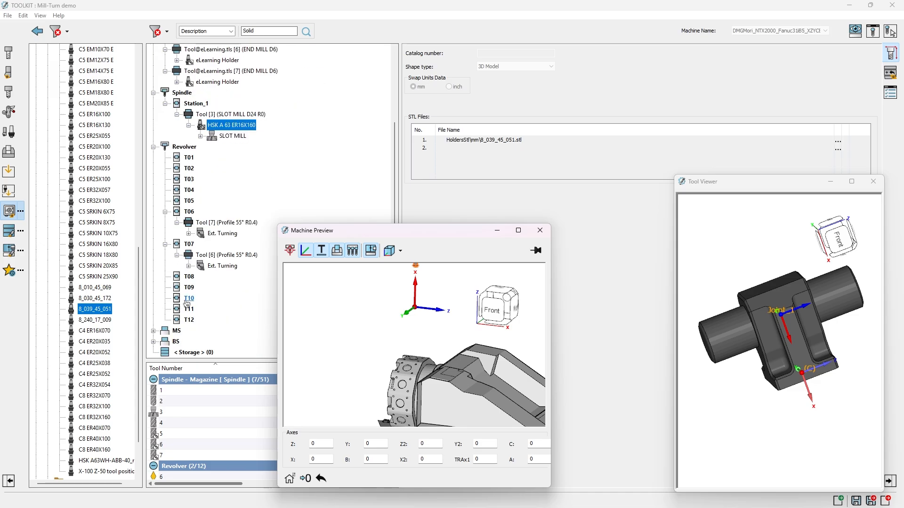
pyautogui.moveTo(84, 314); pyautogui.dragTo(189, 299)
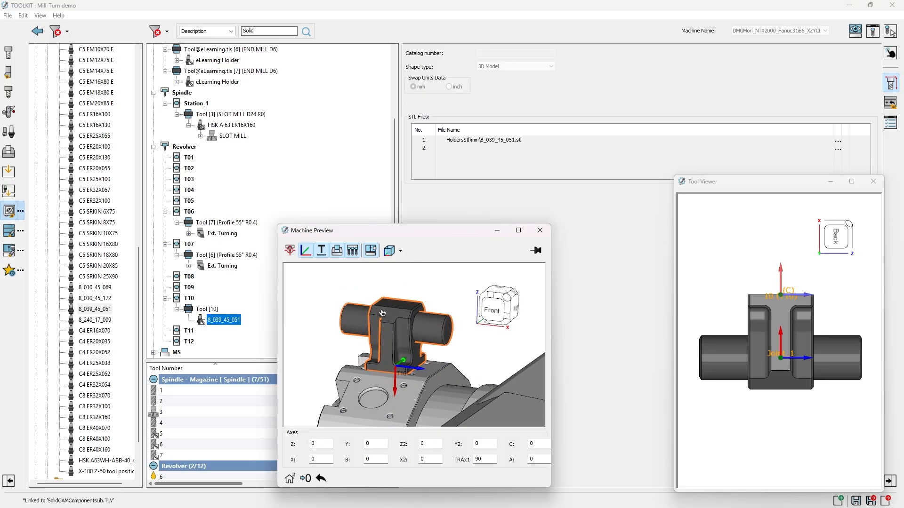
pyautogui.moveTo(833, 354); pyautogui.dragTo(779, 389, button='middle')
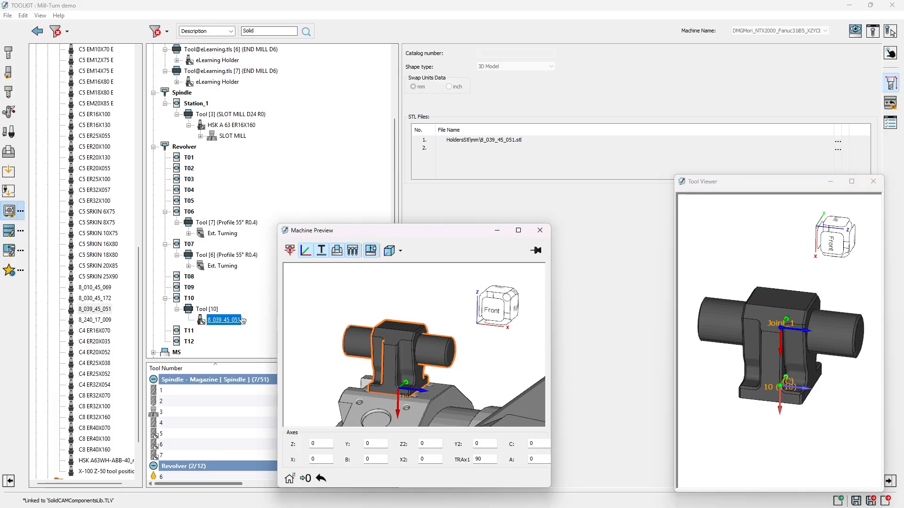
pyautogui.click(896, 105)
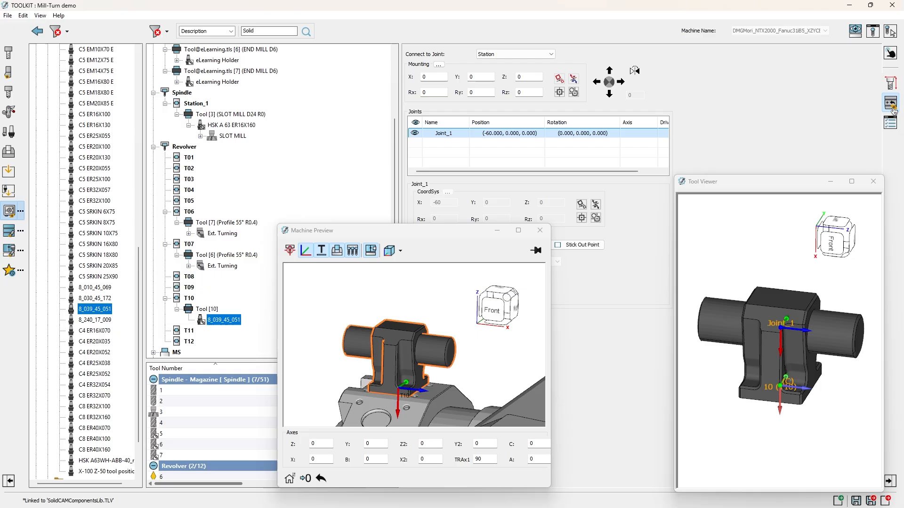
# Step: Unlink the holder 8_039_45_051 on revolver station T10 from the component library so its joint settings become editable
pyautogui.moveTo(446, 239); pyautogui.dragTo(448, 280)
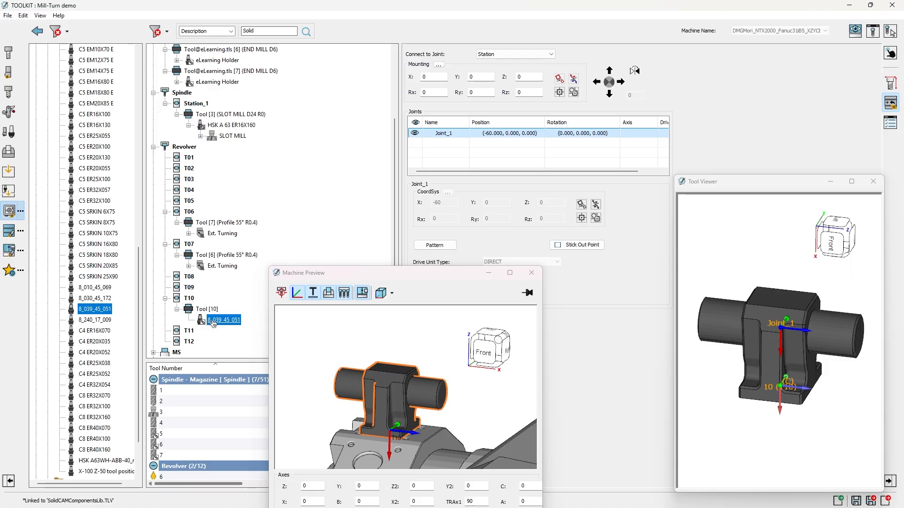
pyautogui.rightClick(237, 320)
pyautogui.click(242, 314)
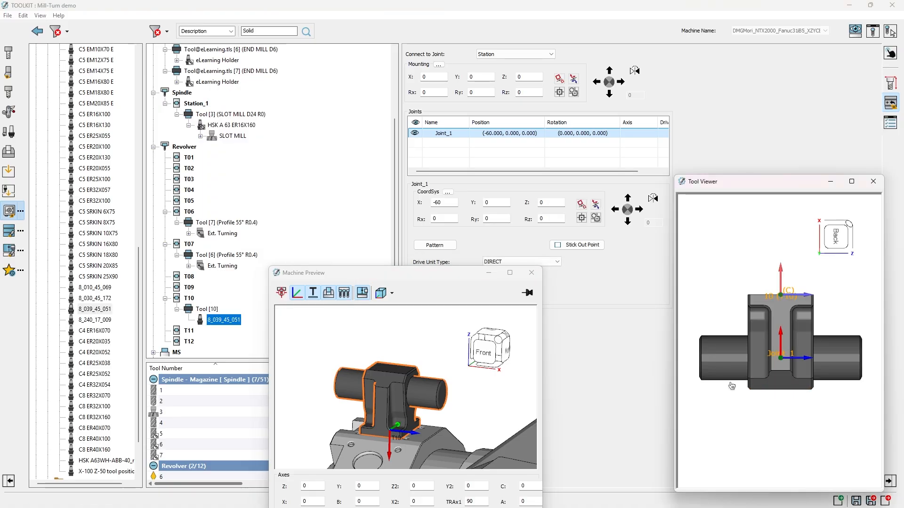
pyautogui.moveTo(793, 405); pyautogui.dragTo(798, 279, button='middle')
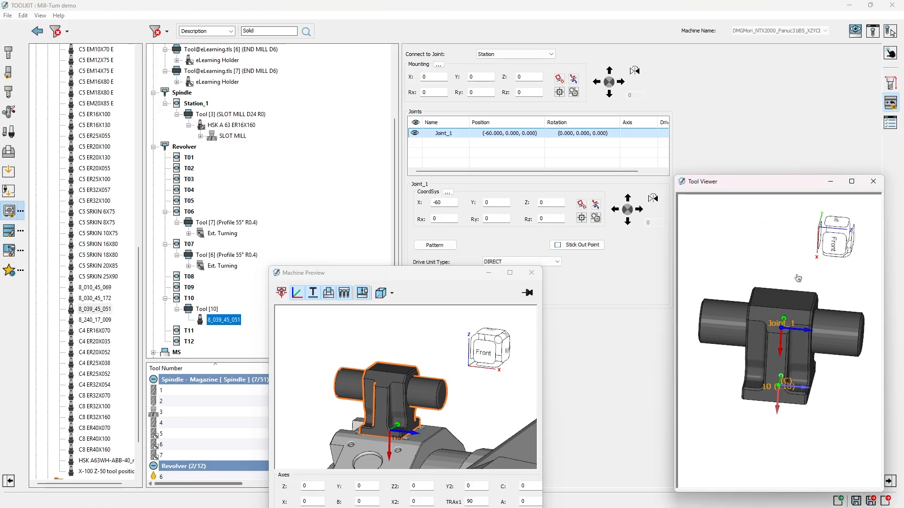
pyautogui.moveTo(447, 279); pyautogui.dragTo(438, 284)
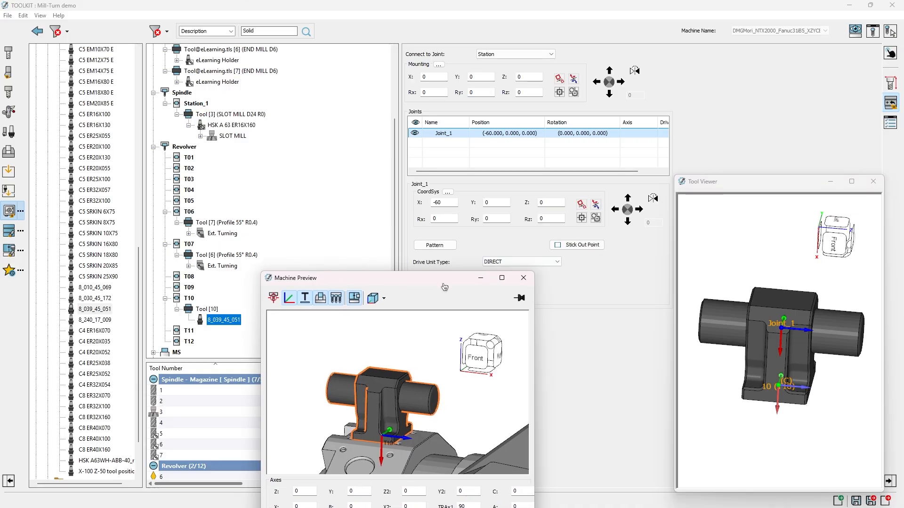
# Step: Rename the holder's Joint_1 as Left
pyautogui.doubleClick(454, 133)
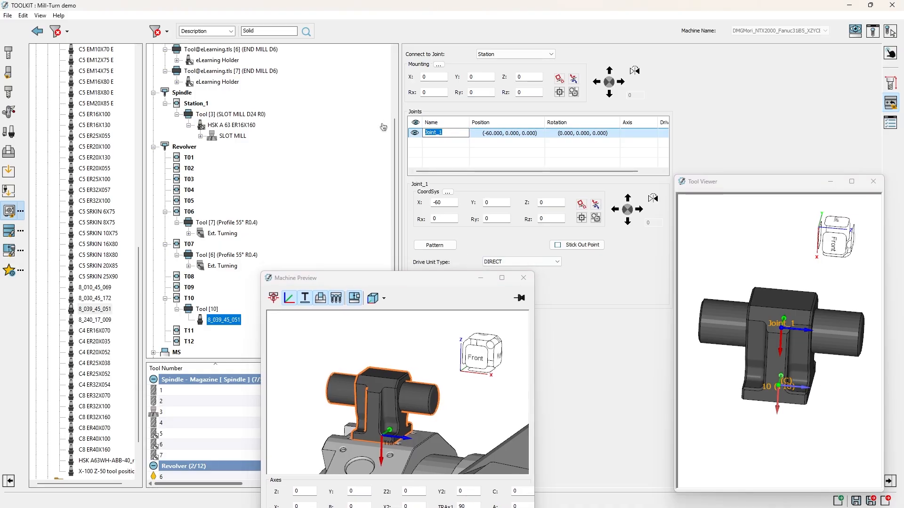
pyautogui.write('Left')
pyautogui.press('Return')
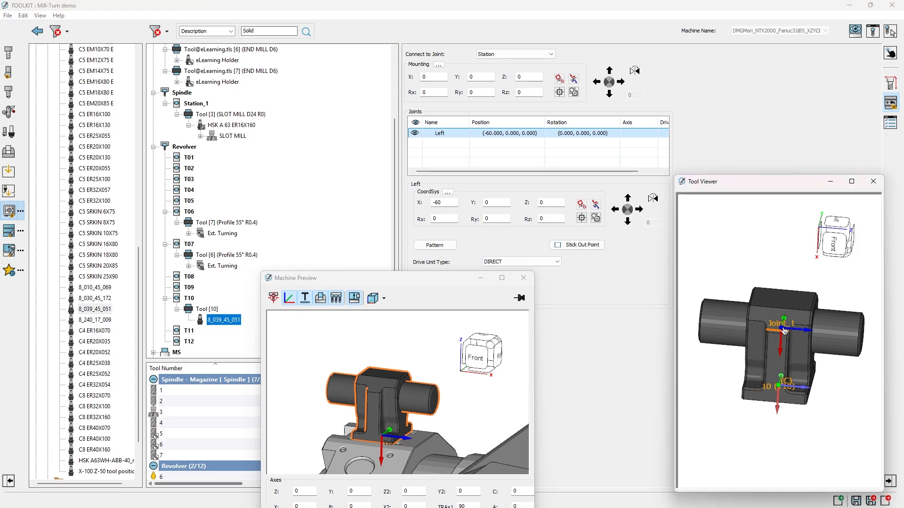
pyautogui.moveTo(729, 324); pyautogui.dragTo(697, 320, button='middle')
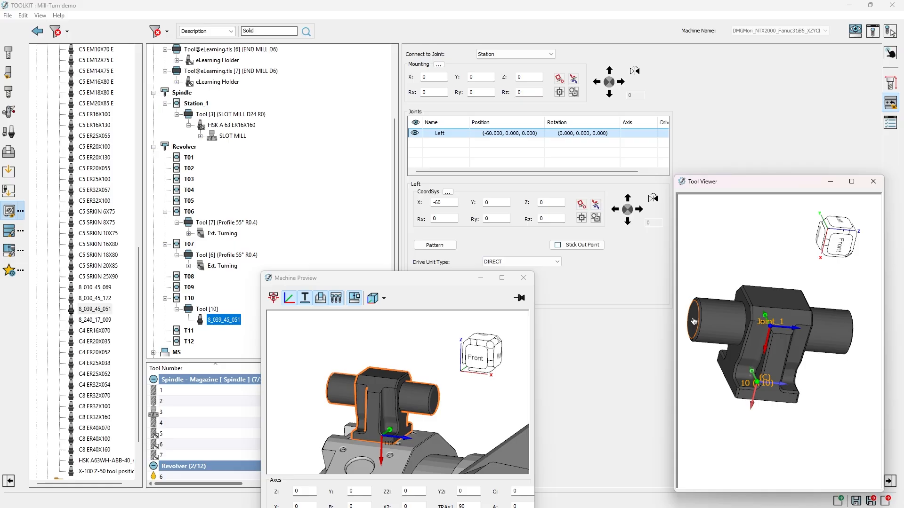
pyautogui.moveTo(401, 284); pyautogui.dragTo(402, 290)
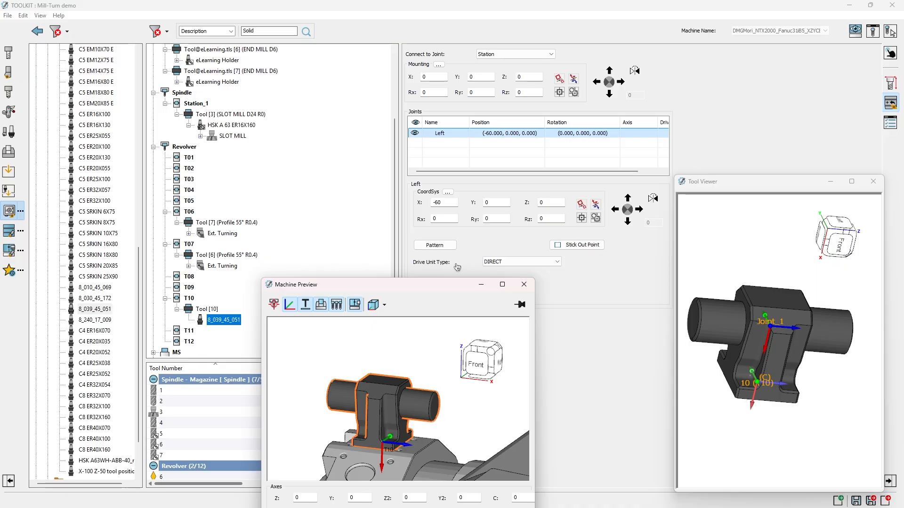
pyautogui.moveTo(442, 290); pyautogui.dragTo(433, 292)
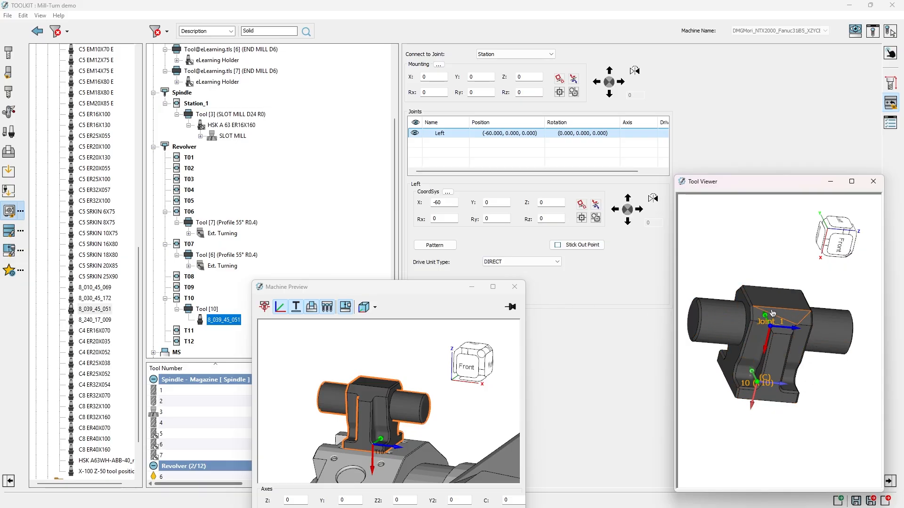
# Step: Set the Left joint's drive unit type to GEAR with a maximum spin of 6000 rpm
pyautogui.click(505, 267)
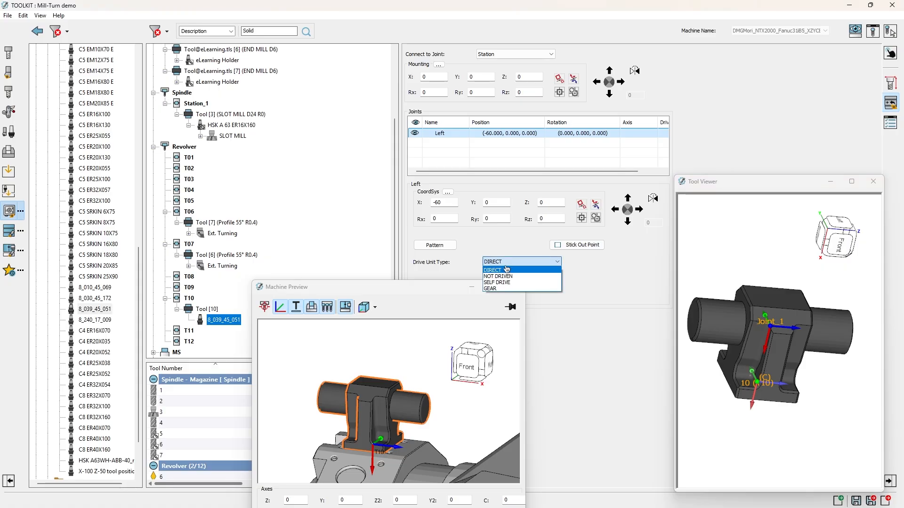
pyautogui.click(508, 277)
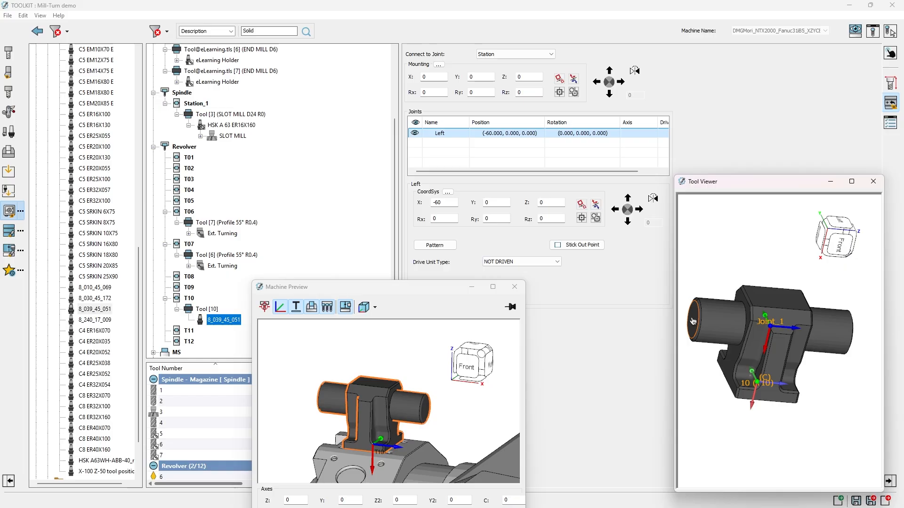
pyautogui.click(513, 267)
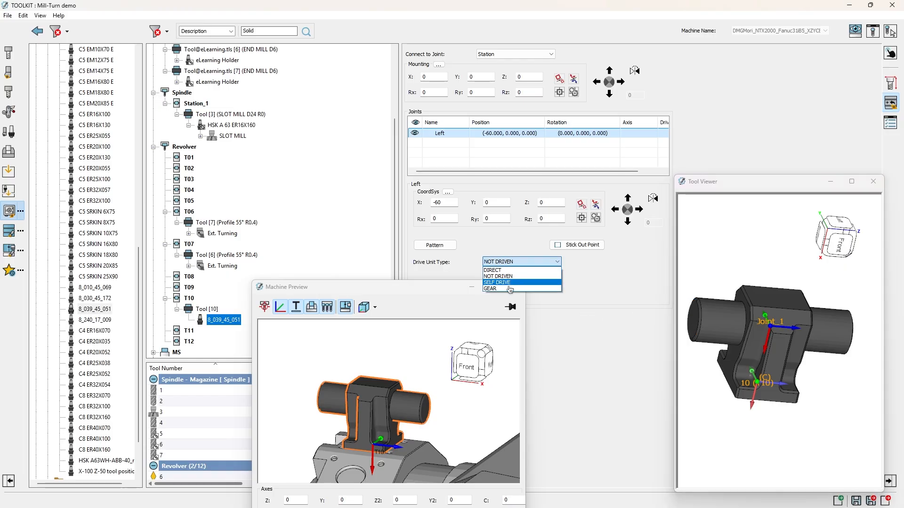
pyautogui.click(504, 288)
pyautogui.moveTo(417, 293); pyautogui.dragTo(382, 321)
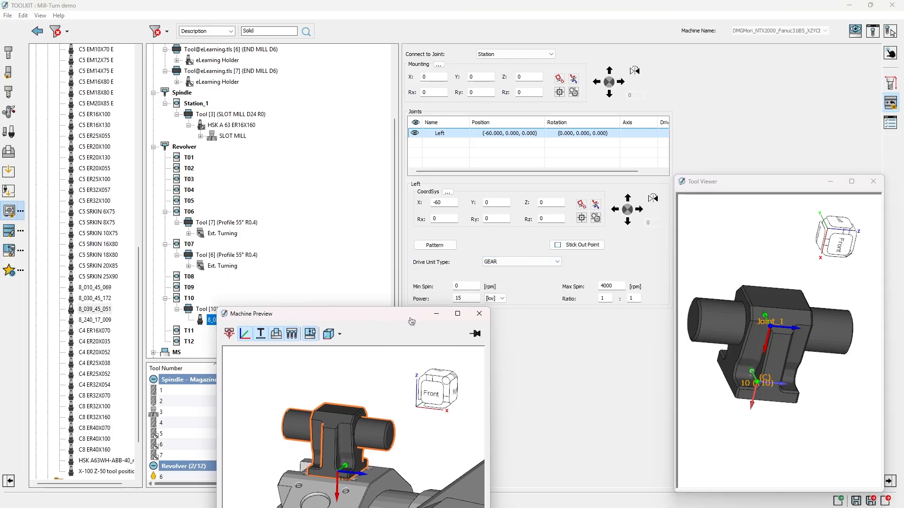
pyautogui.doubleClick(610, 287)
pyautogui.write('6000')
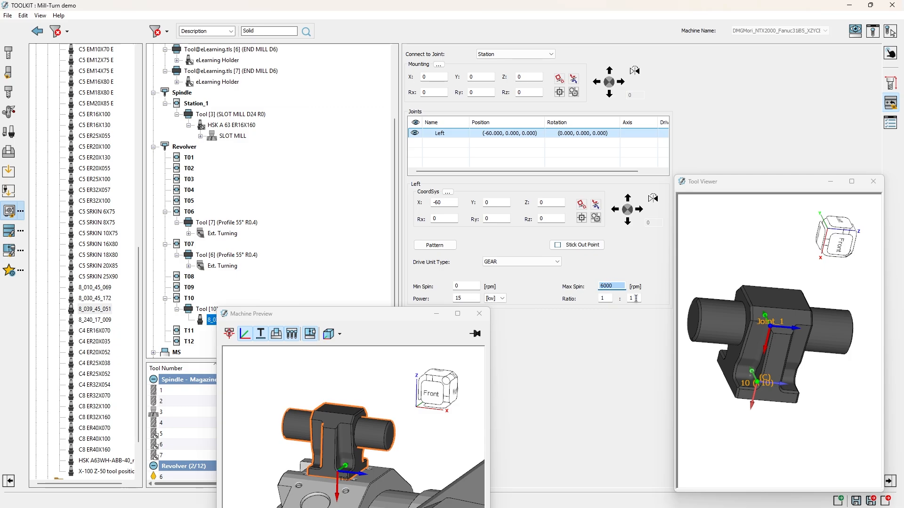
pyautogui.doubleClick(629, 299)
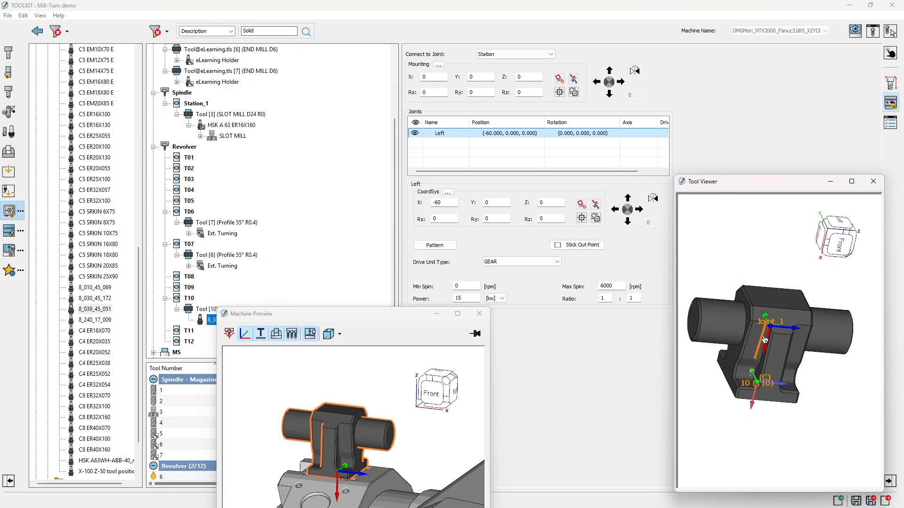
# Step: Try coordinate system Z values of -4 and -13 for the Left joint
pyautogui.click(489, 156)
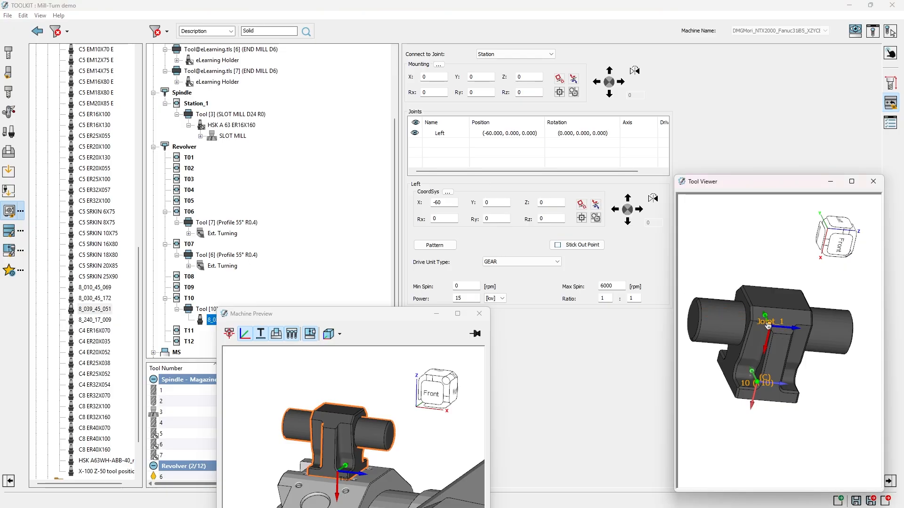
pyautogui.doubleClick(549, 204)
pyautogui.write('-7')
pyautogui.press('Return')
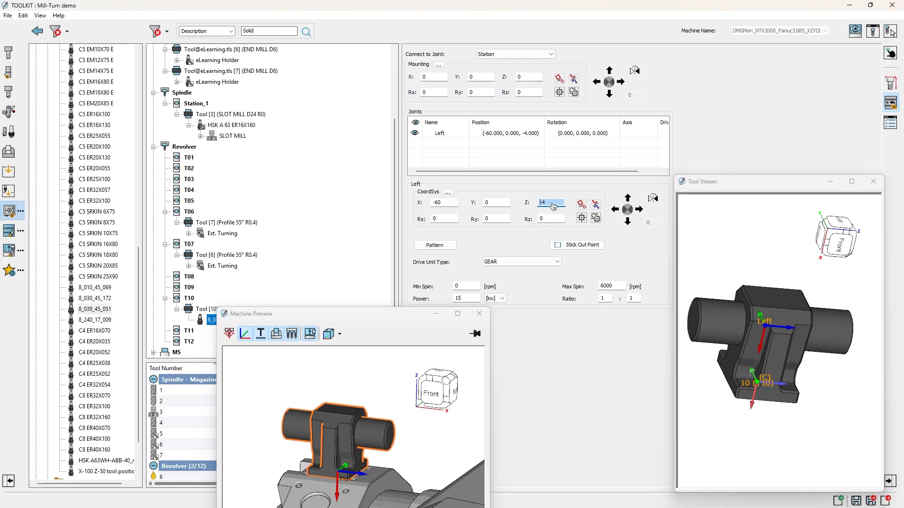
pyautogui.write('-13')
pyautogui.press('Return')
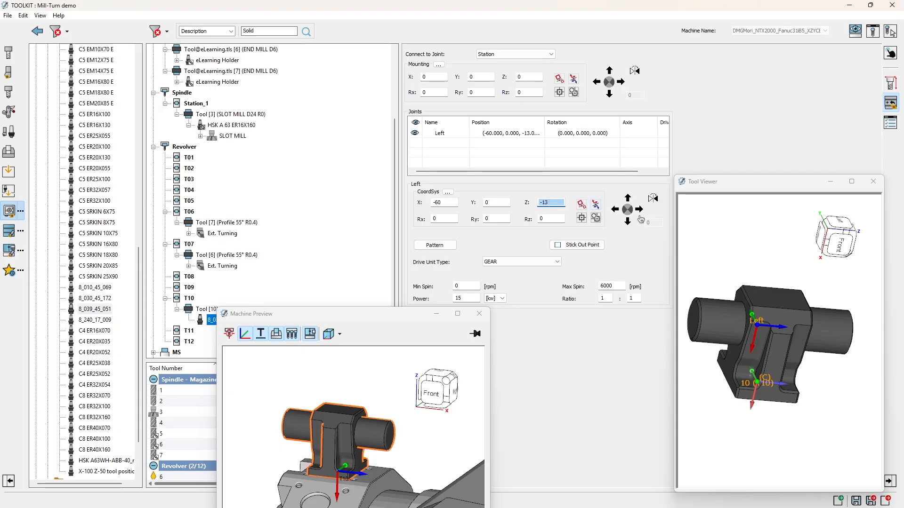
pyautogui.click(705, 255)
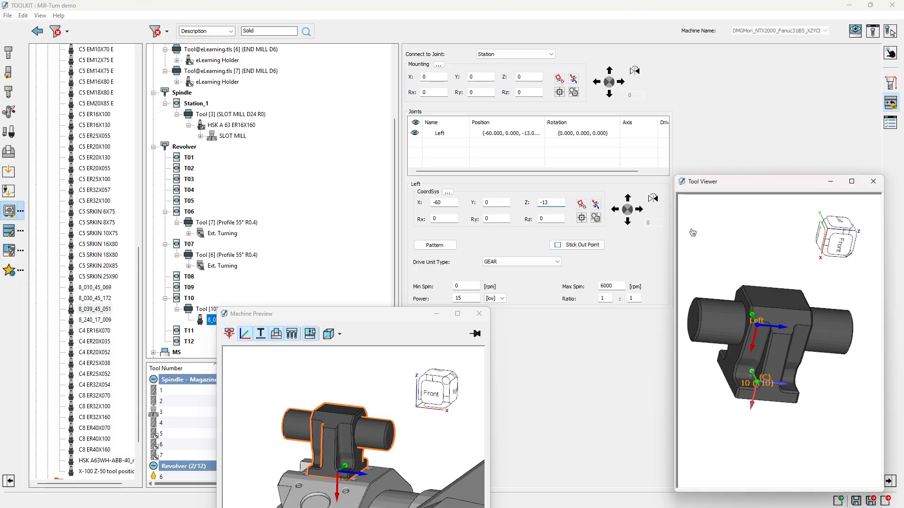
# Step: Place the Left joint on the left cylinder's end face, setting its Z to -77 from the picked face
pyautogui.click(698, 323)
pyautogui.click(556, 202)
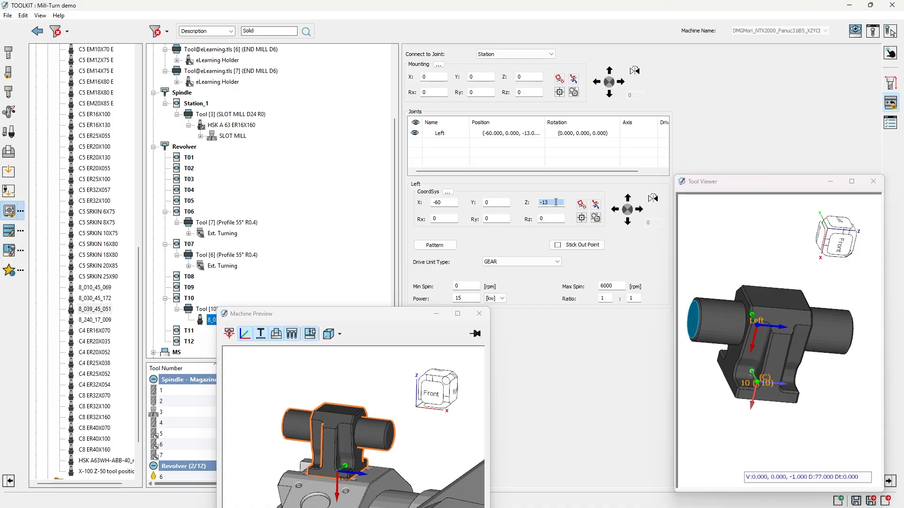
pyautogui.click(696, 322)
pyautogui.moveTo(728, 307); pyautogui.dragTo(759, 304, button='middle')
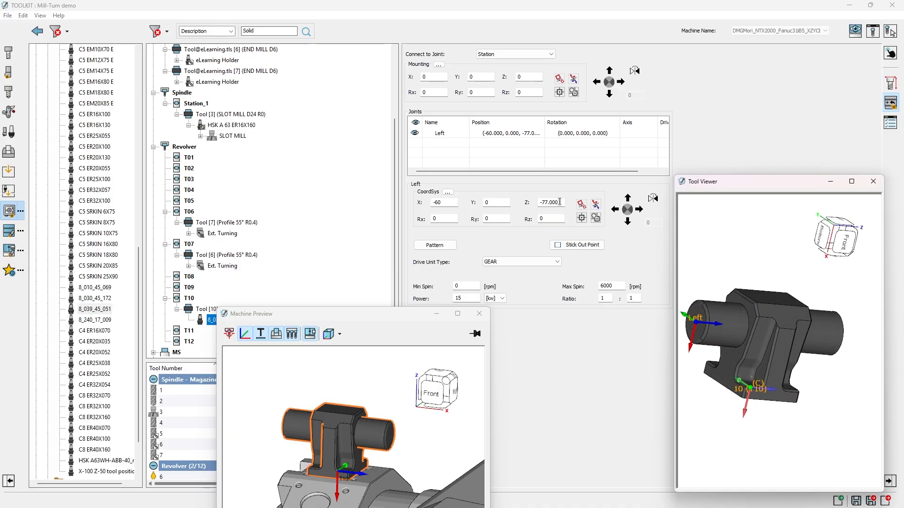
# Step: Add a second static joint to the holder and name it Right
pyautogui.rightClick(453, 137)
pyautogui.moveTo(499, 144)
pyautogui.click(591, 152)
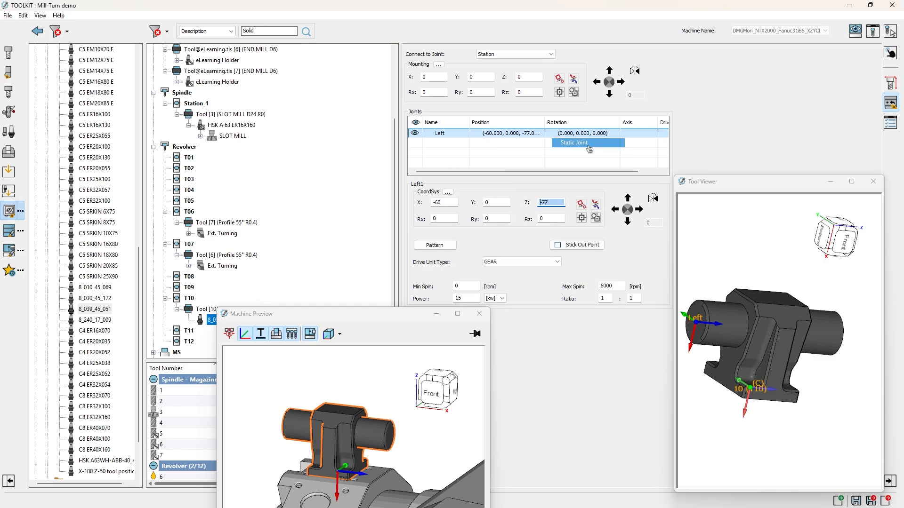
pyautogui.write('Right')
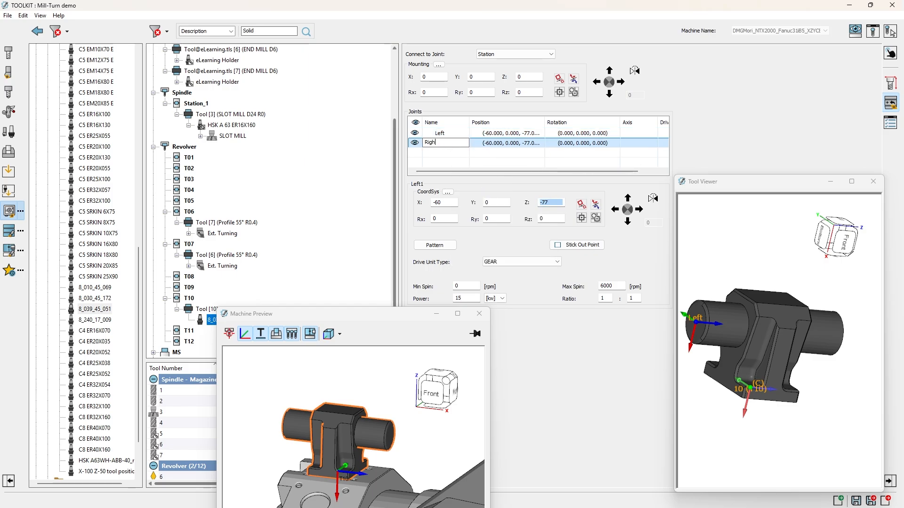
pyautogui.press('Return')
pyautogui.click(551, 163)
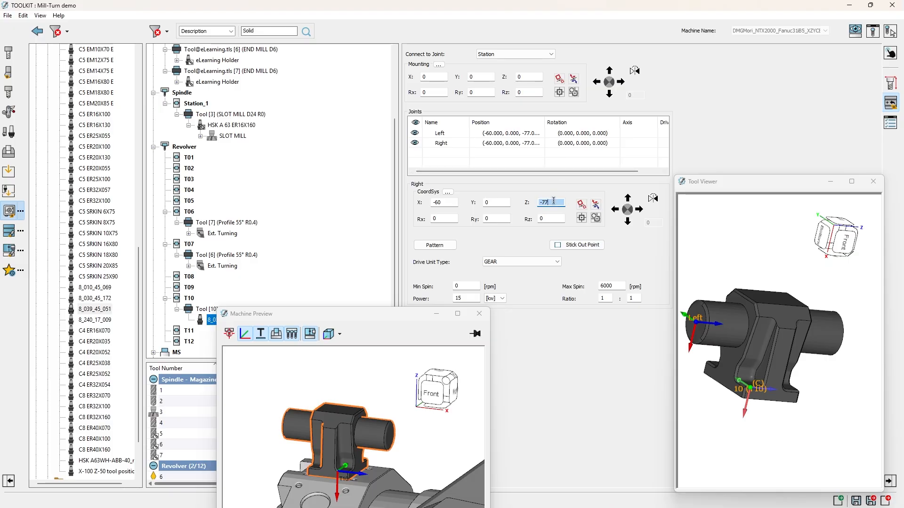
# Step: Place the Right joint on the opposite cylinder's end face at Z 77 and rotate it 180° about X
pyautogui.moveTo(861, 315); pyautogui.dragTo(822, 332, button='middle')
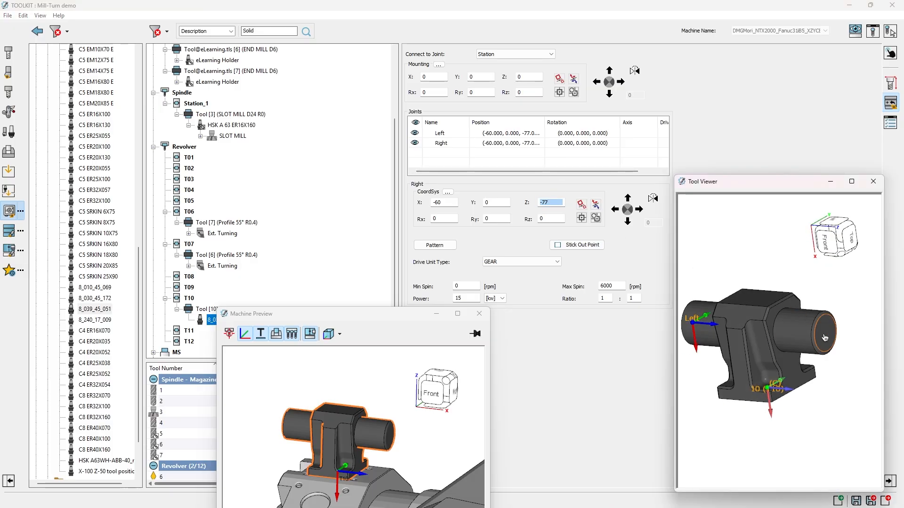
pyautogui.click(825, 337)
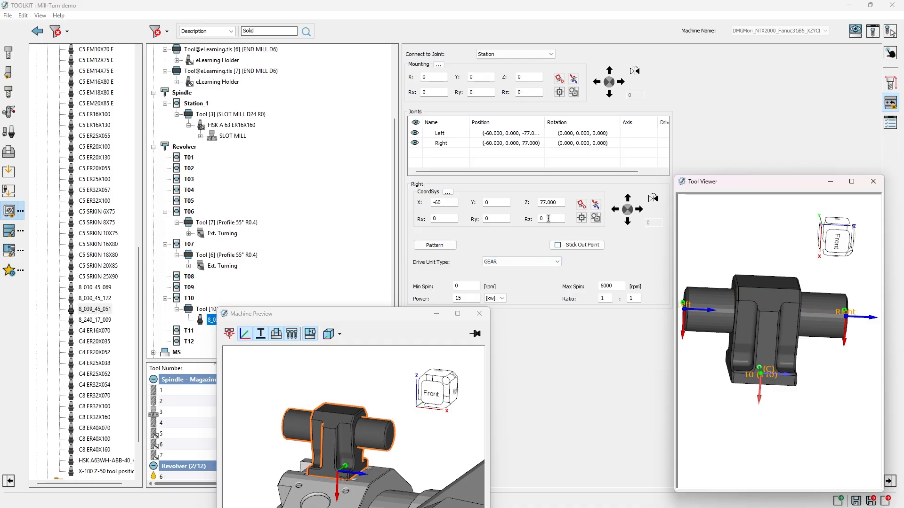
pyautogui.click(549, 218)
pyautogui.moveTo(825, 325); pyautogui.dragTo(779, 325, button='middle')
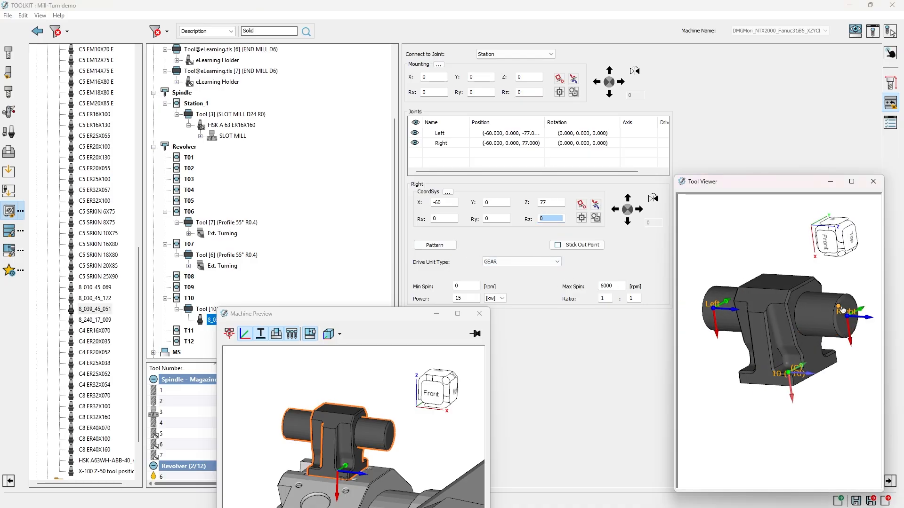
pyautogui.click(853, 308)
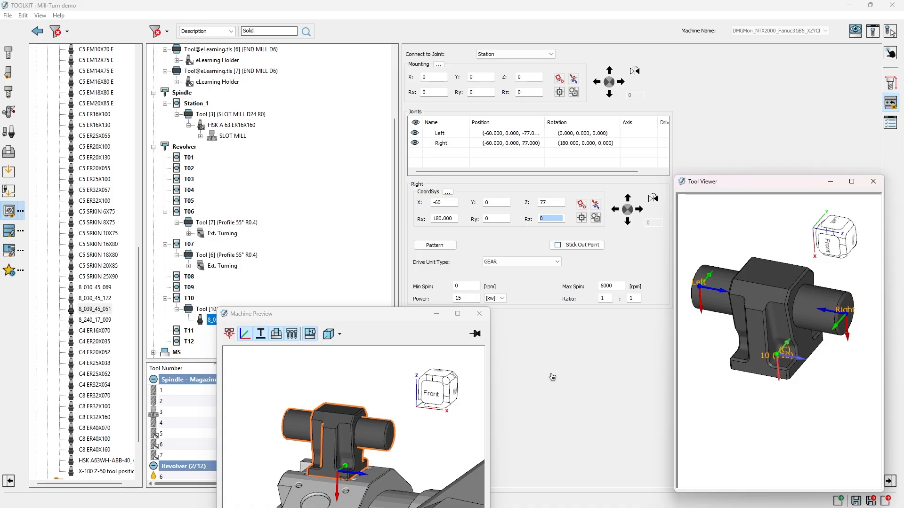
pyautogui.click(543, 219)
# Step: Set the Right joint's gear ratio to 1 : -1
pyautogui.doubleClick(438, 142)
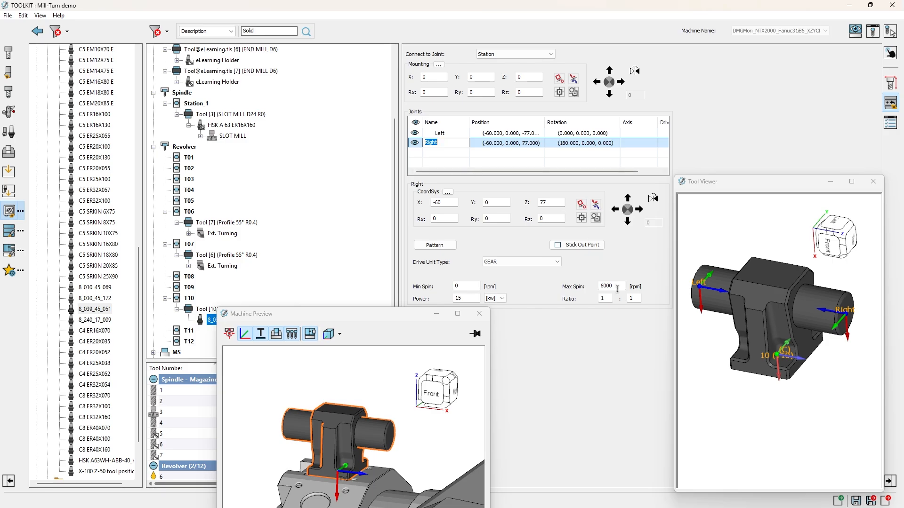
pyautogui.doubleClick(639, 299)
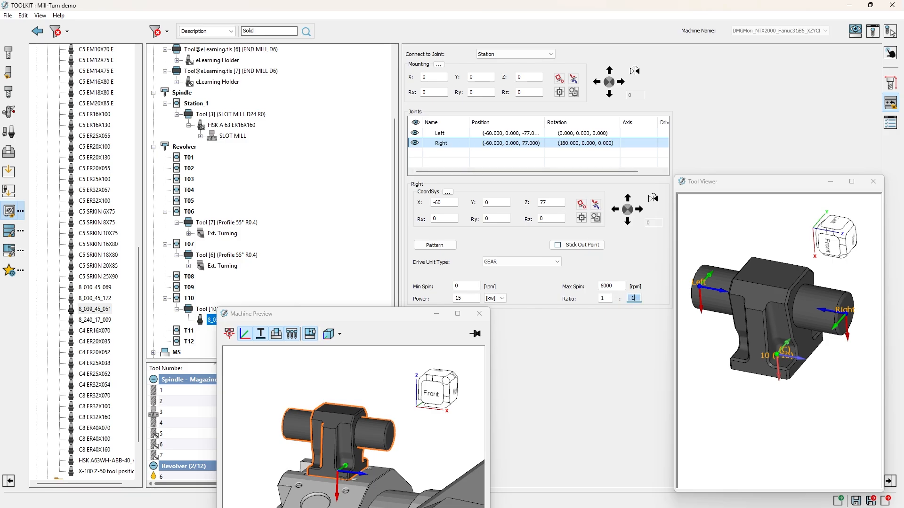
pyautogui.doubleClick(606, 298)
pyautogui.moveTo(403, 316); pyautogui.dragTo(469, 273)
# Step: Collapse the library's Adaptors and Holders folder and mount an END MILL on the holder 8_039_45_051
pyautogui.scroll(13, 50, 287)
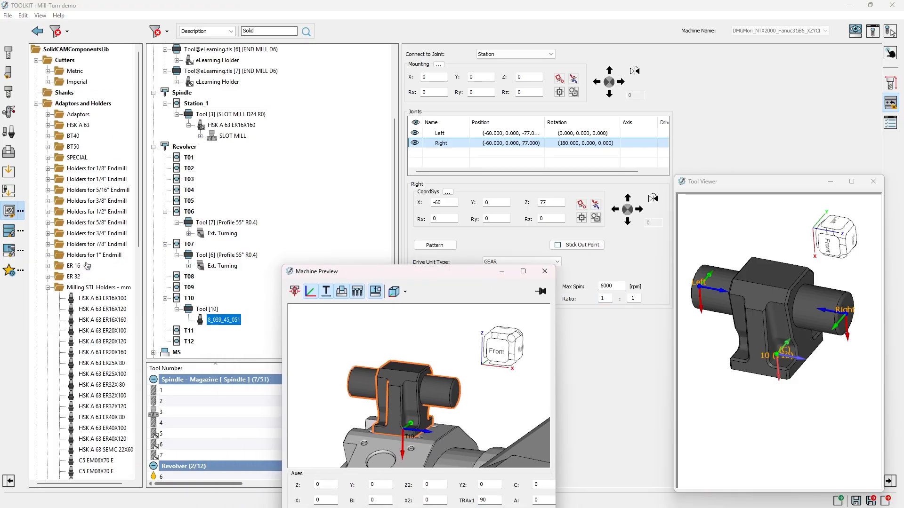
pyautogui.click(48, 288)
pyautogui.click(36, 103)
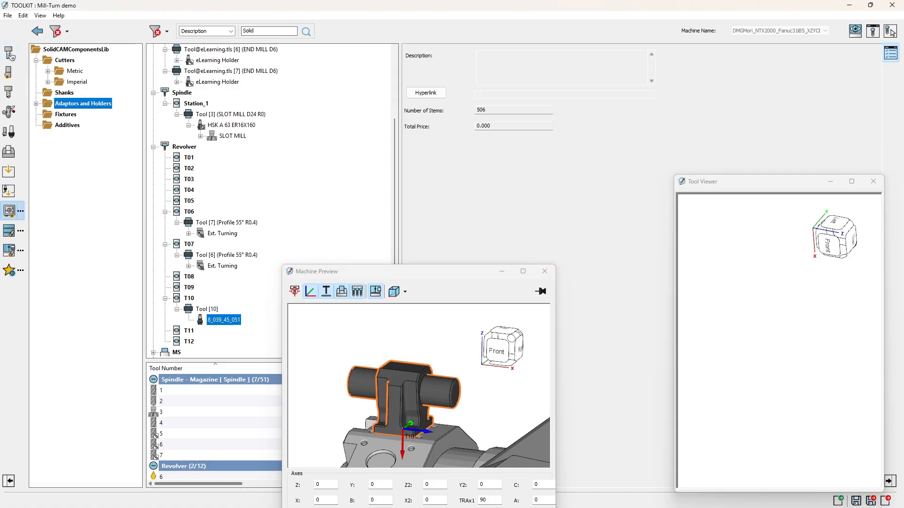
pyautogui.click(8, 52)
pyautogui.moveTo(64, 79); pyautogui.dragTo(224, 321)
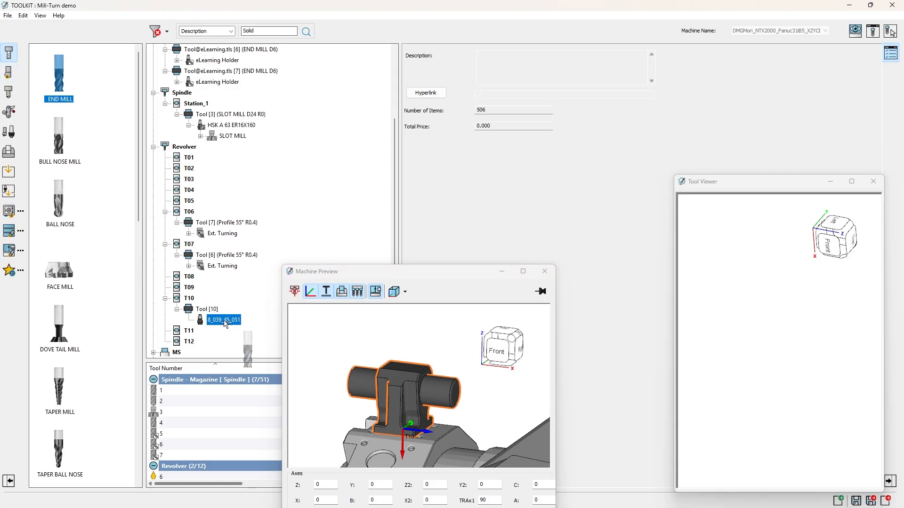
pyautogui.moveTo(736, 374); pyautogui.dragTo(757, 347, button='middle')
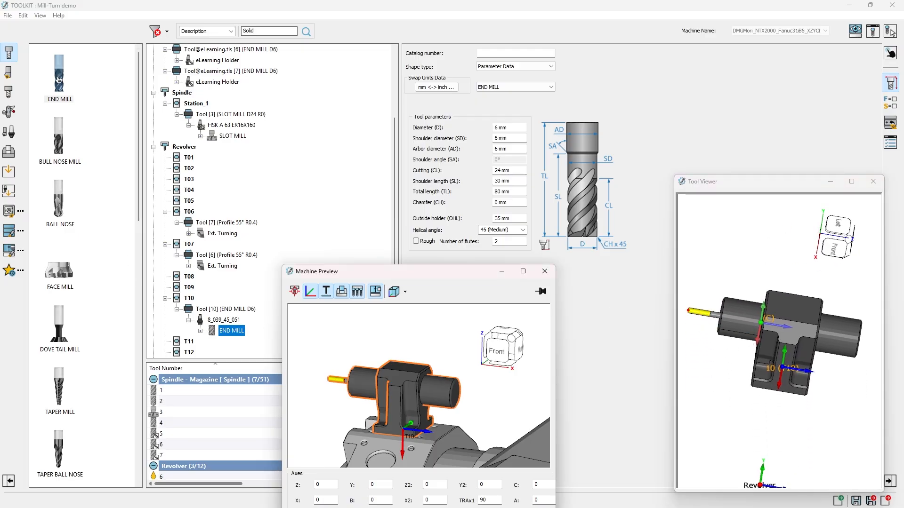
# Step: Mount a BALL NOSE mill on the holder's remaining Right joint and inspect the assembly in the tool viewer
pyautogui.moveTo(60, 205); pyautogui.dragTo(250, 325)
pyautogui.moveTo(829, 431); pyautogui.dragTo(804, 260, button='middle')
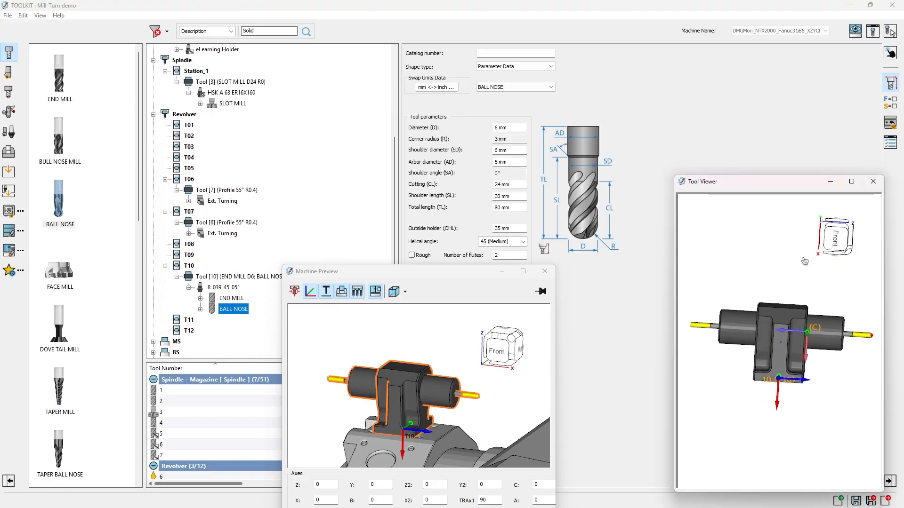
pyautogui.moveTo(832, 358); pyautogui.dragTo(827, 374, button='middle')
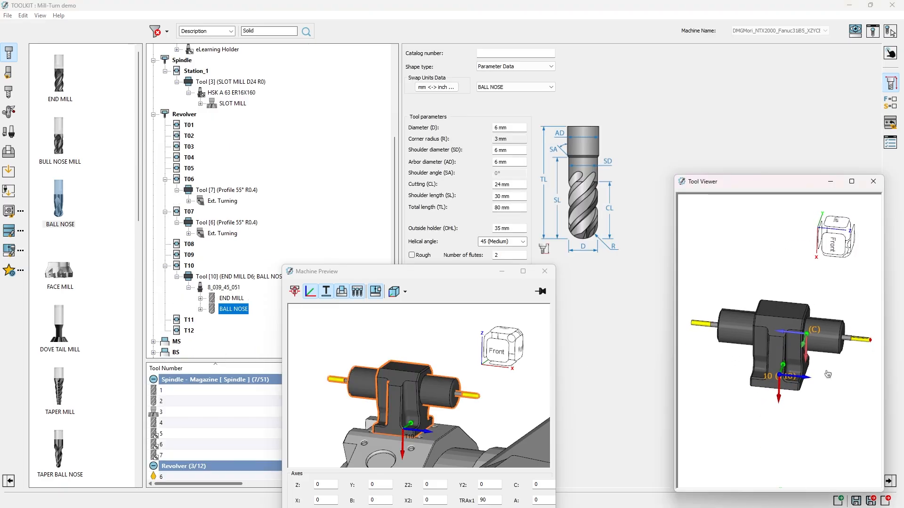